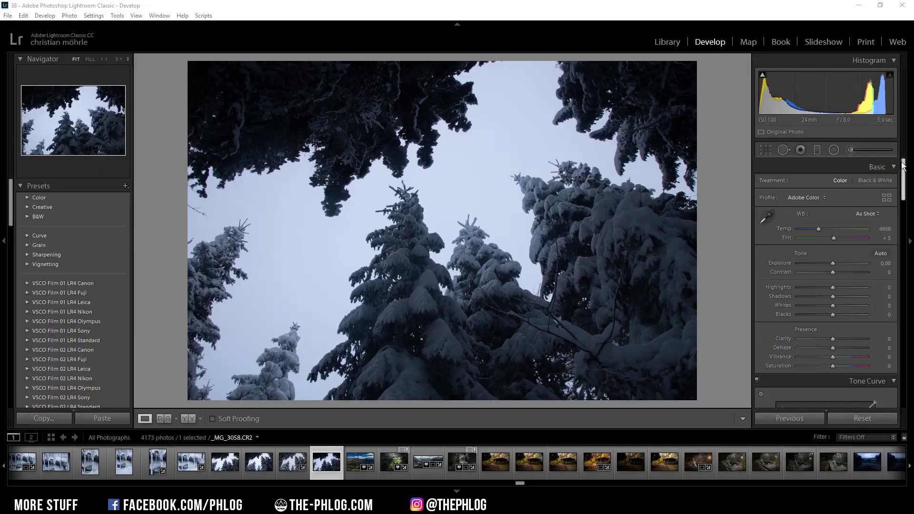
# Review the finished starry AFTER image, then bring up raw photo _MG_3058.CR2 in Develop
pyautogui.moveTo(904, 166); pyautogui.dragTo(897, 295)
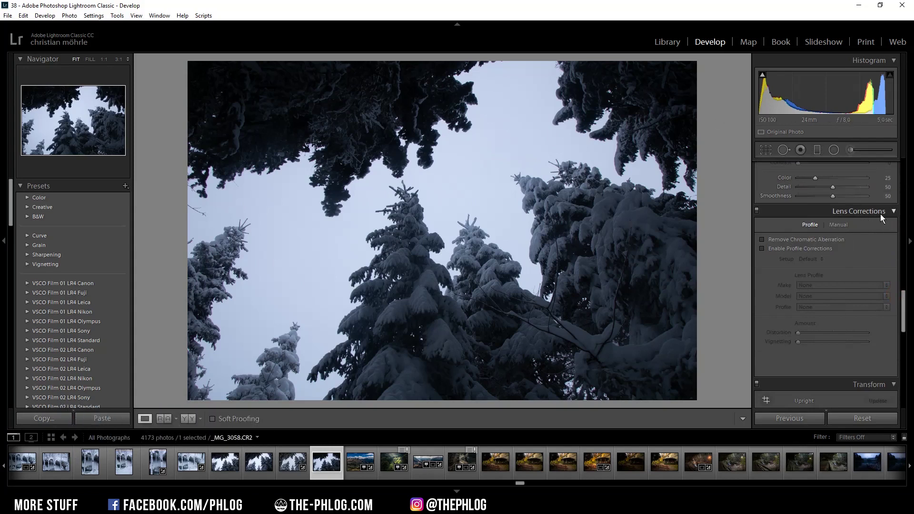
# Enable Remove Chromatic Aberration and lens profile corrections, and set the profile to Adobe Standard
pyautogui.click(778, 241)
pyautogui.click(778, 249)
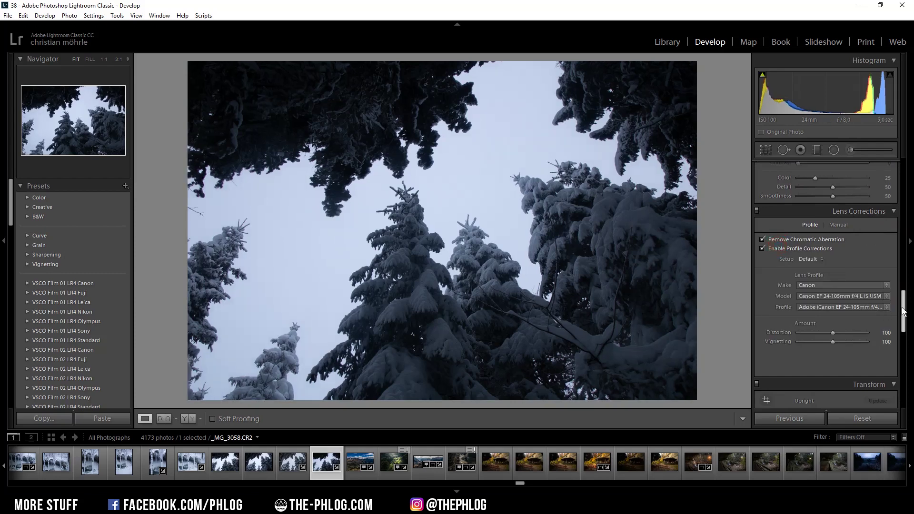
pyautogui.moveTo(904, 312); pyautogui.dragTo(904, 181)
pyautogui.click(807, 203)
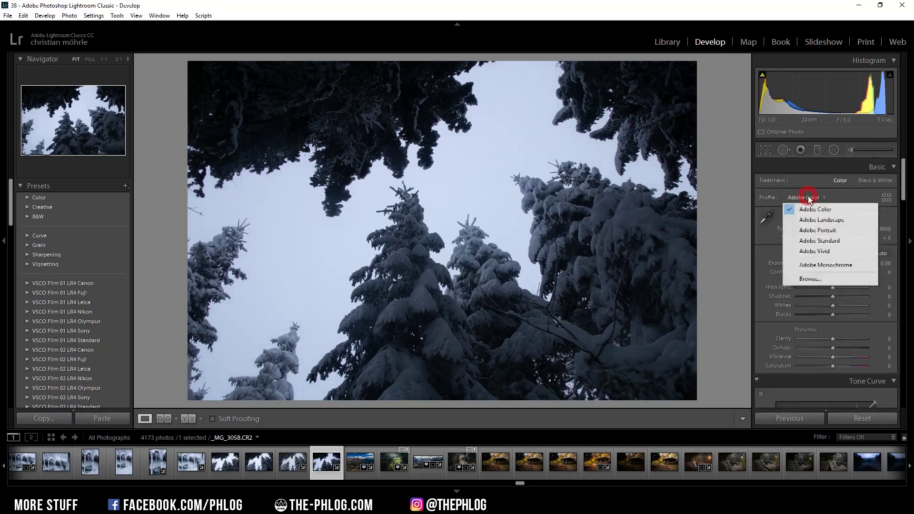
pyautogui.click(826, 246)
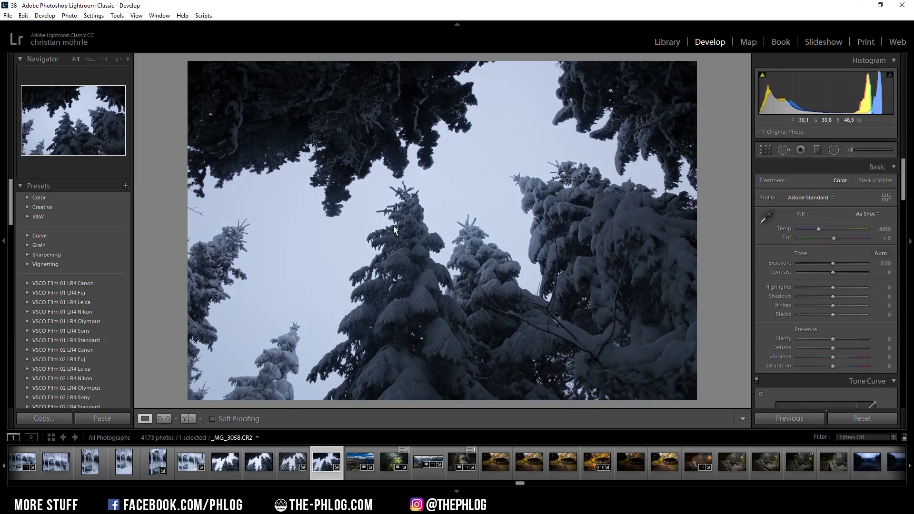
# Warm the white balance to Temp 5931 with Tint 0
pyautogui.moveTo(819, 229); pyautogui.dragTo(824, 231)
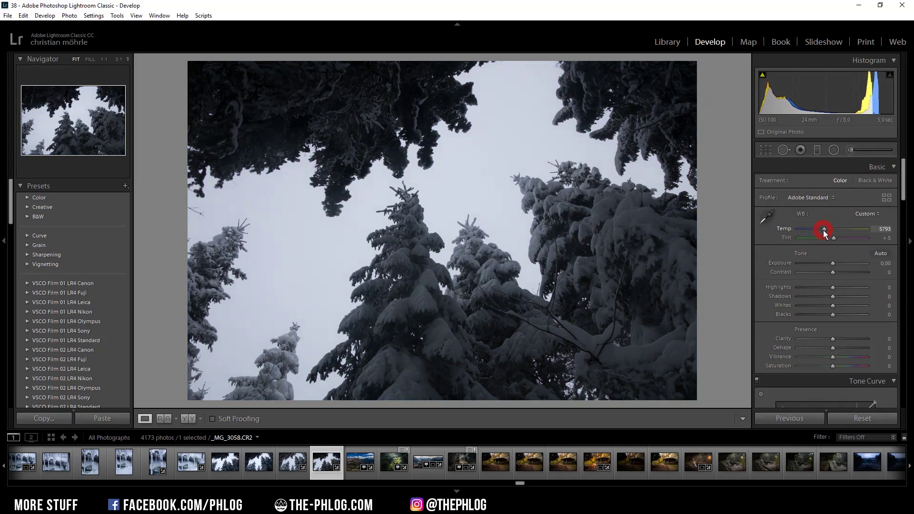
pyautogui.moveTo(824, 230); pyautogui.dragTo(833, 238)
pyautogui.press('Return')
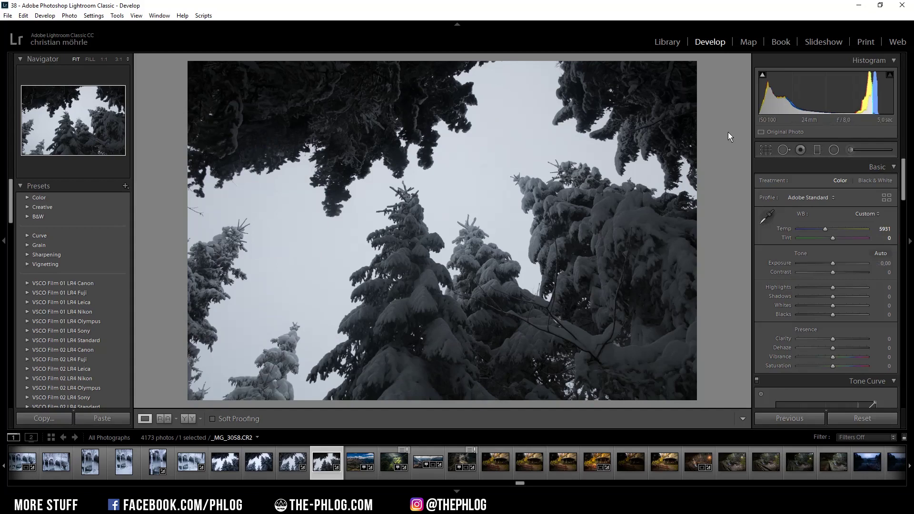
# Raise Shadows to +60, Whites to +20, Clarity to +56 and Vibrance to +66
pyautogui.moveTo(834, 296)
pyautogui.mouseDown()
pyautogui.moveTo(855, 297)
pyautogui.moveTo(838, 307)
pyautogui.mouseUp()
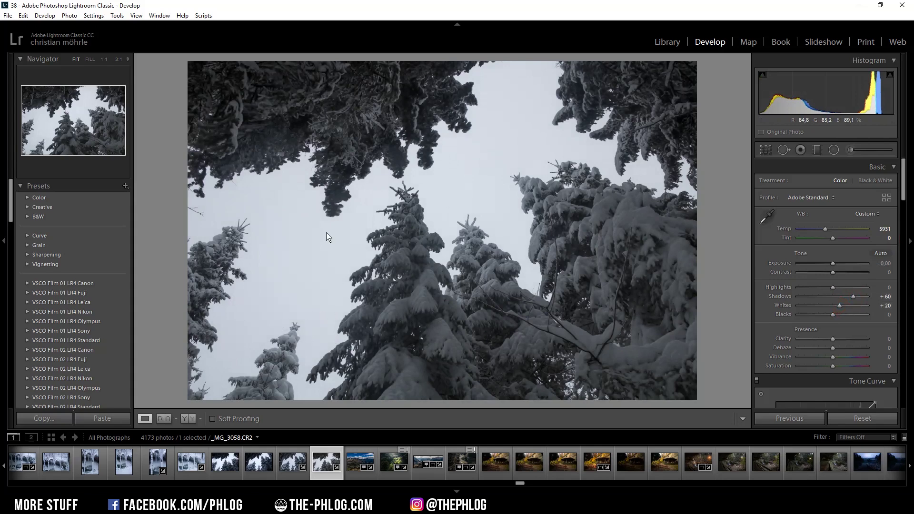
pyautogui.moveTo(833, 339); pyautogui.dragTo(855, 358)
pyautogui.moveTo(903, 153); pyautogui.dragTo(904, 271)
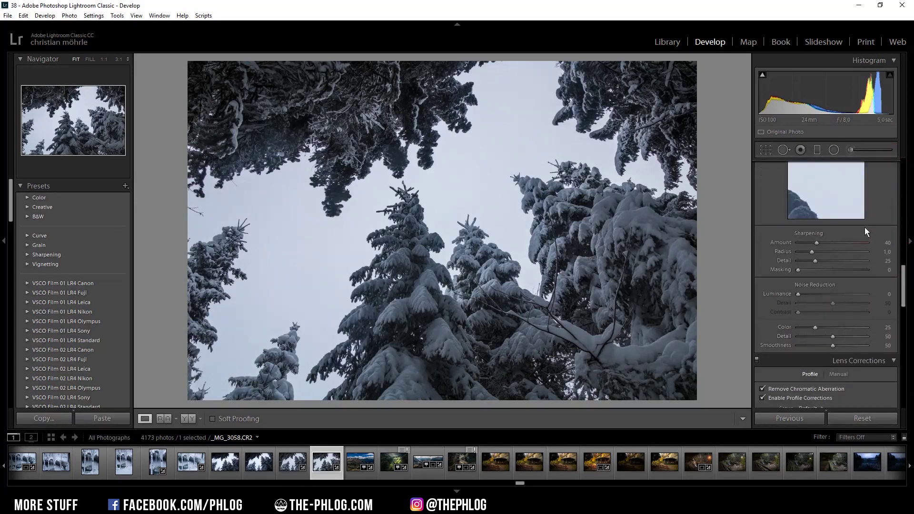
# Increase Sharpening Amount with edge Masking, then send the photo to Photoshop via Edit In
pyautogui.moveTo(818, 243); pyautogui.dragTo(767, 249)
pyautogui.click(808, 270)
pyautogui.moveTo(828, 270); pyautogui.dragTo(904, 136)
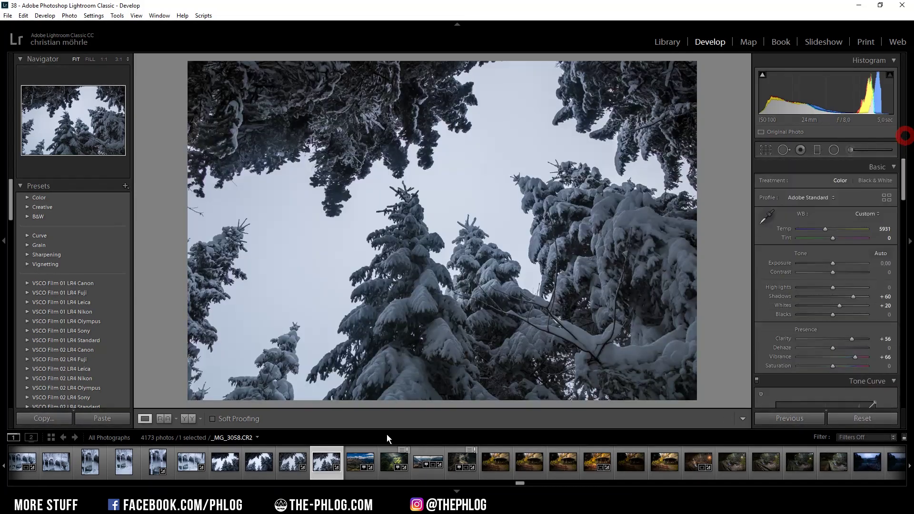
pyautogui.rightClick(316, 474)
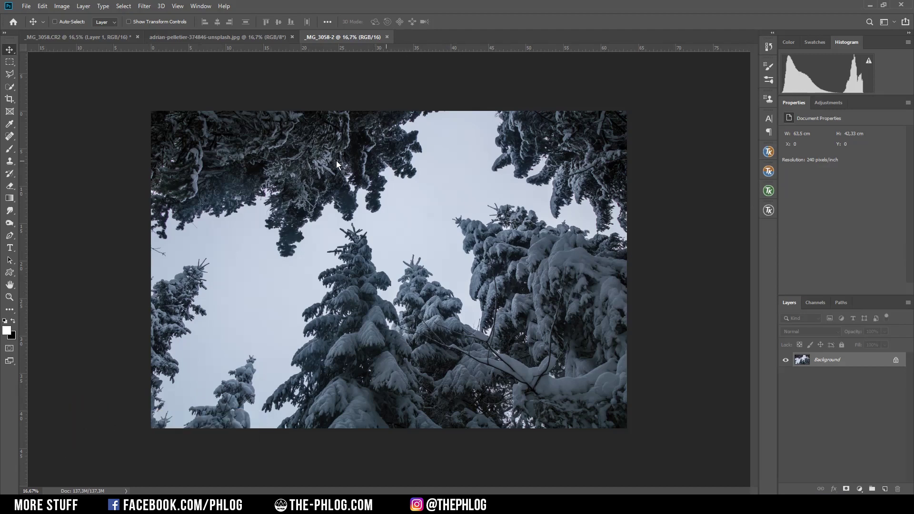
# Generate Lights-1 to Lights-6 luminosity mask channels from the TK RapidMask2 V6 panel
pyautogui.click(769, 195)
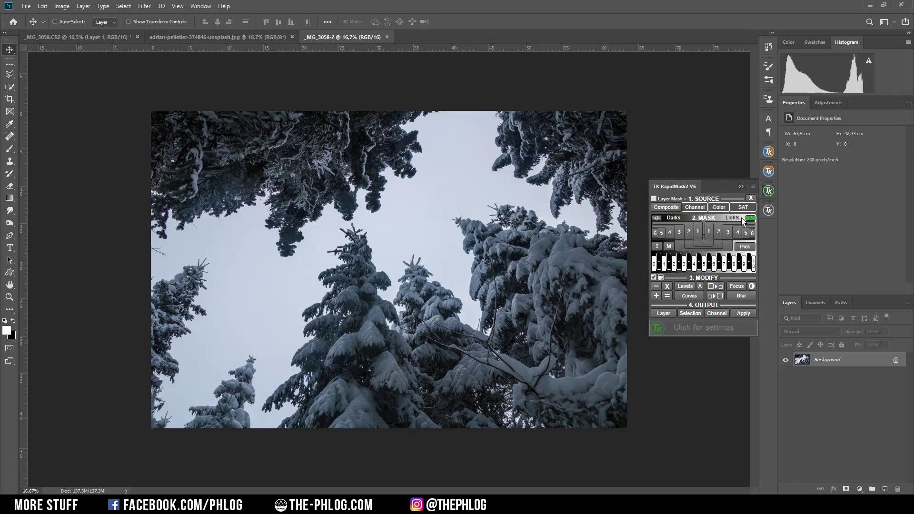
pyautogui.moveTo(750, 213)
pyautogui.click(751, 219)
# Preview the Lights-1, Lights-6 and Lights-2 masks, then duplicate Lights-2 as Lights-2 copy
pyautogui.click(816, 303)
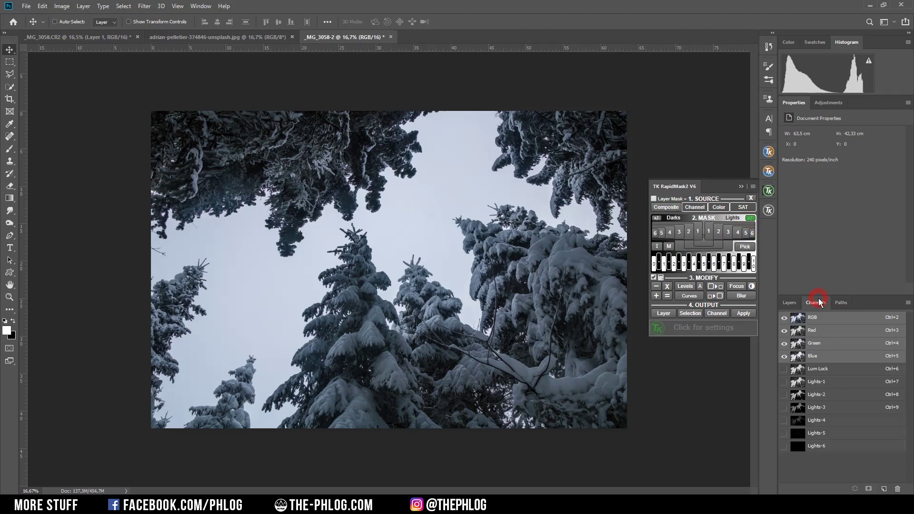
pyautogui.click(823, 383)
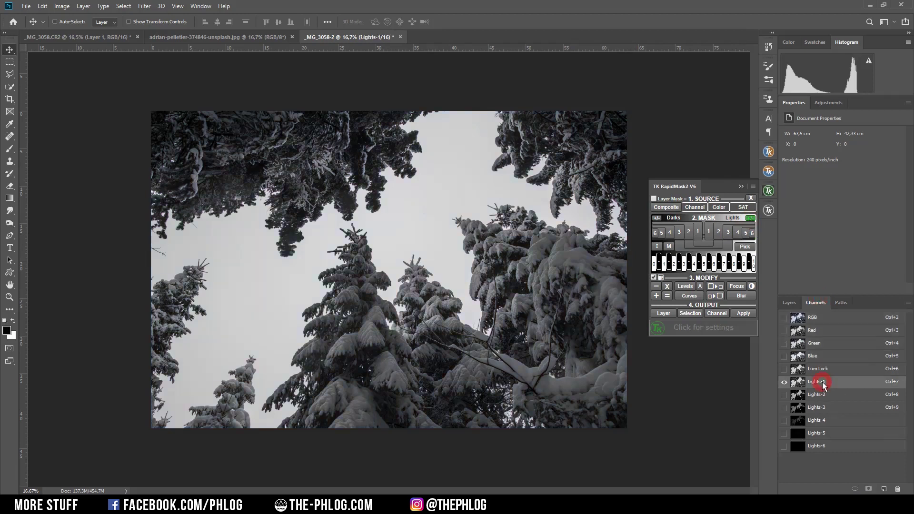
pyautogui.click(826, 448)
pyautogui.click(825, 384)
pyautogui.hotkey('ctrl', '8')
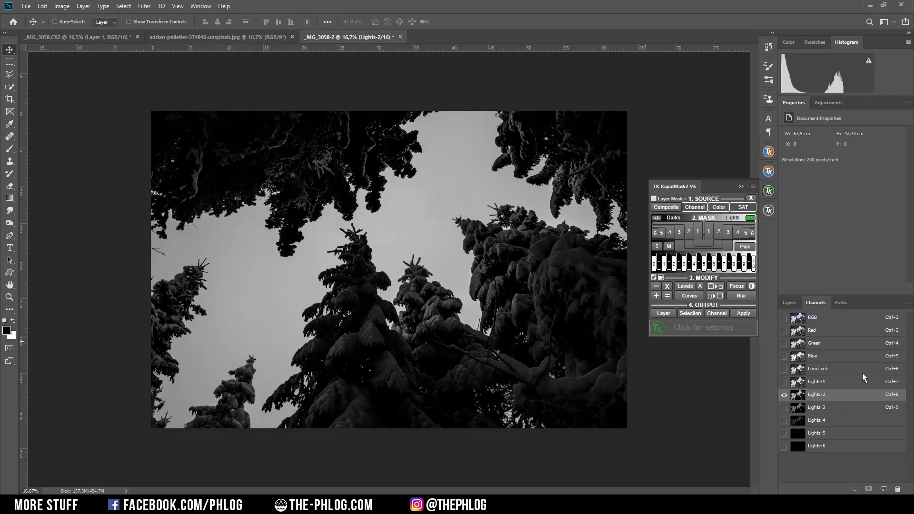
pyautogui.moveTo(813, 396); pyautogui.dragTo(886, 490)
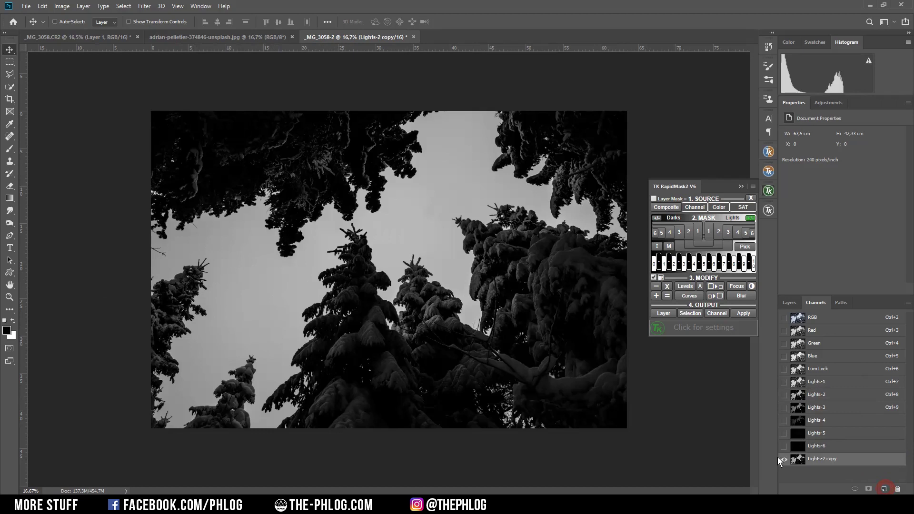
# Apply Levels 8, 0.76, 226 to the Lights-2 copy channel for a high-contrast mask
pyautogui.click(800, 462)
pyautogui.press('ctrl')
pyautogui.hotkey('ctrl', 'l')
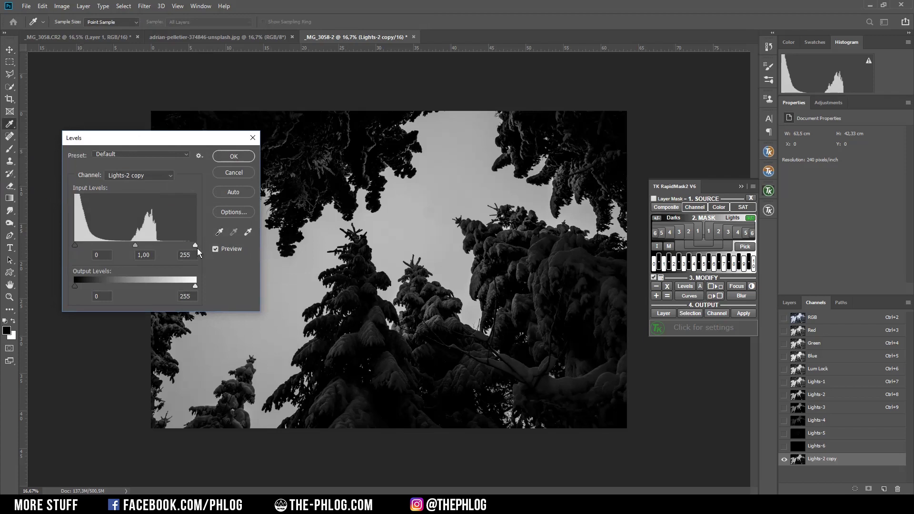
pyautogui.moveTo(195, 246); pyautogui.dragTo(137, 248)
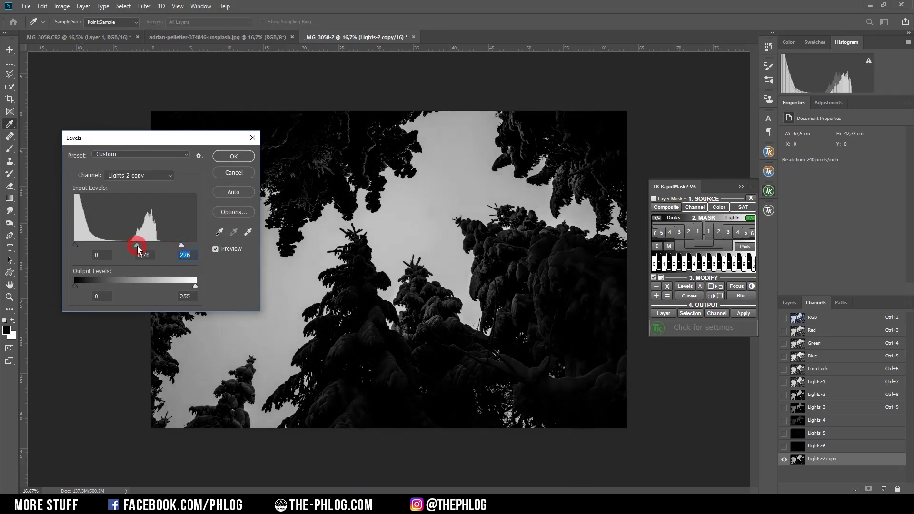
pyautogui.moveTo(76, 245); pyautogui.dragTo(79, 246)
pyautogui.moveTo(181, 245); pyautogui.dragTo(166, 247)
pyautogui.click(234, 157)
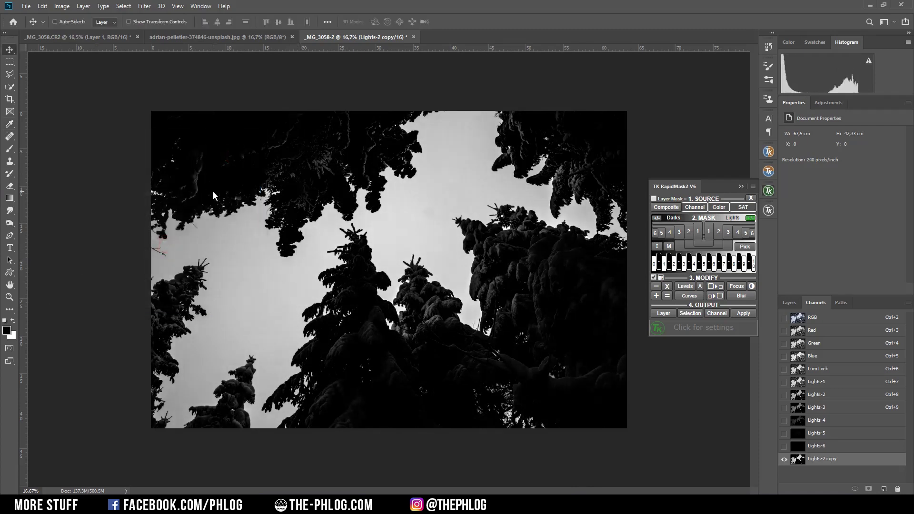
# Paint white at full brush opacity over the upper-left sky and along the left tree edge
pyautogui.press('b')
pyautogui.press('Escape')
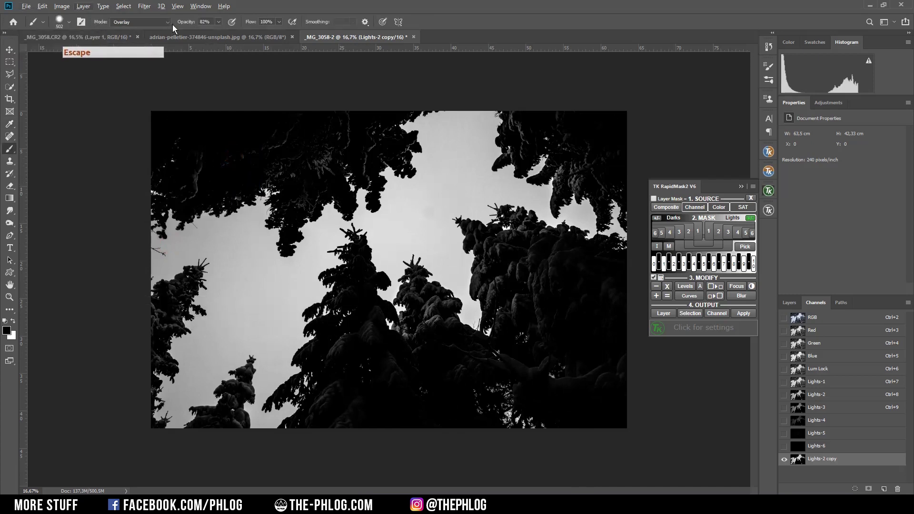
pyautogui.moveTo(218, 22); pyautogui.dragTo(286, 12)
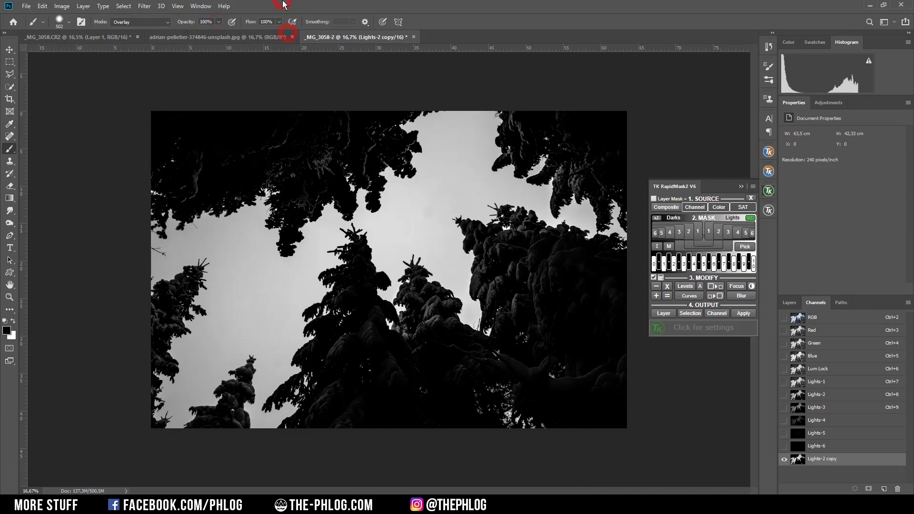
pyautogui.click(14, 324)
pyautogui.moveTo(190, 248); pyautogui.dragTo(228, 219)
pyautogui.moveTo(261, 247)
pyautogui.mouseDown()
pyautogui.moveTo(234, 253)
pyautogui.moveTo(210, 306)
pyautogui.mouseUp()
pyautogui.moveTo(208, 301)
pyautogui.mouseDown()
pyautogui.moveTo(204, 333)
pyautogui.moveTo(164, 418)
pyautogui.moveTo(246, 342)
pyautogui.moveTo(270, 422)
pyautogui.moveTo(403, 179)
pyautogui.moveTo(547, 151)
pyautogui.moveTo(455, 196)
pyautogui.moveTo(521, 343)
pyautogui.moveTo(335, 270)
pyautogui.mouseUp()
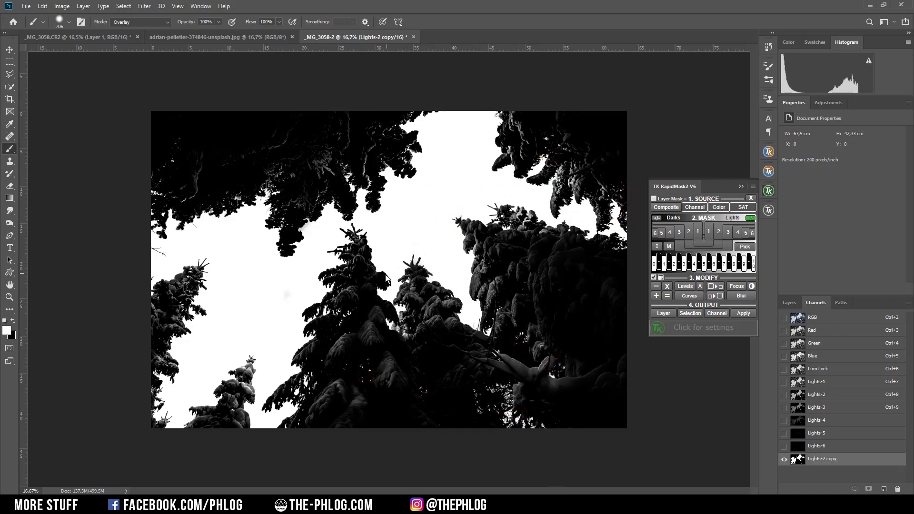
# Paint black at 80% opacity to darken the trees along the top and right
pyautogui.press('x')
pyautogui.click(219, 22)
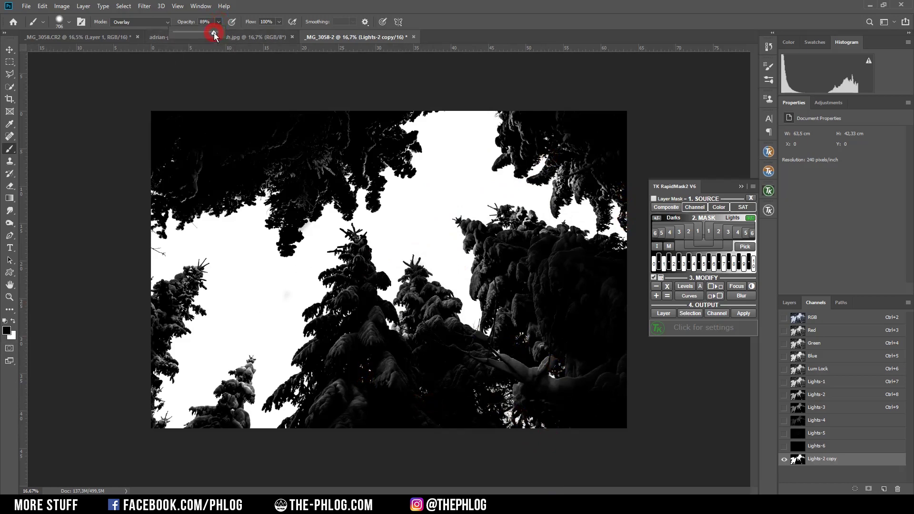
pyautogui.moveTo(211, 33); pyautogui.dragTo(209, 32)
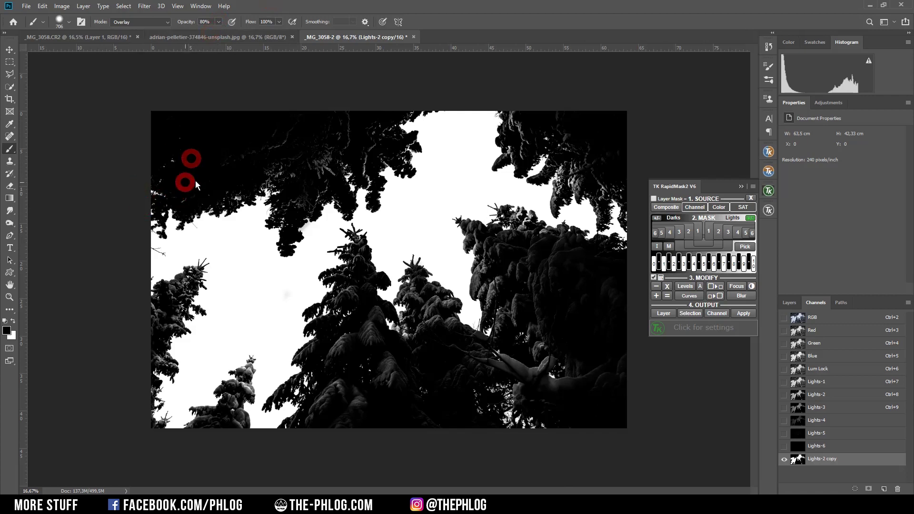
pyautogui.moveTo(238, 191)
pyautogui.mouseDown()
pyautogui.moveTo(312, 156)
pyautogui.moveTo(288, 184)
pyautogui.moveTo(617, 177)
pyautogui.moveTo(508, 275)
pyautogui.moveTo(496, 273)
pyautogui.moveTo(551, 366)
pyautogui.moveTo(339, 390)
pyautogui.moveTo(365, 242)
pyautogui.moveTo(416, 263)
pyautogui.moveTo(206, 436)
pyautogui.moveTo(251, 355)
pyautogui.moveTo(133, 398)
pyautogui.moveTo(268, 289)
pyautogui.mouseUp()
# Fill the small lower-left tree solid black, then restore Overlay blending and fit the view
pyautogui.scroll(3, 159, 220)
pyautogui.hotkey('shift', 'alt', 'n')
pyautogui.press('0')
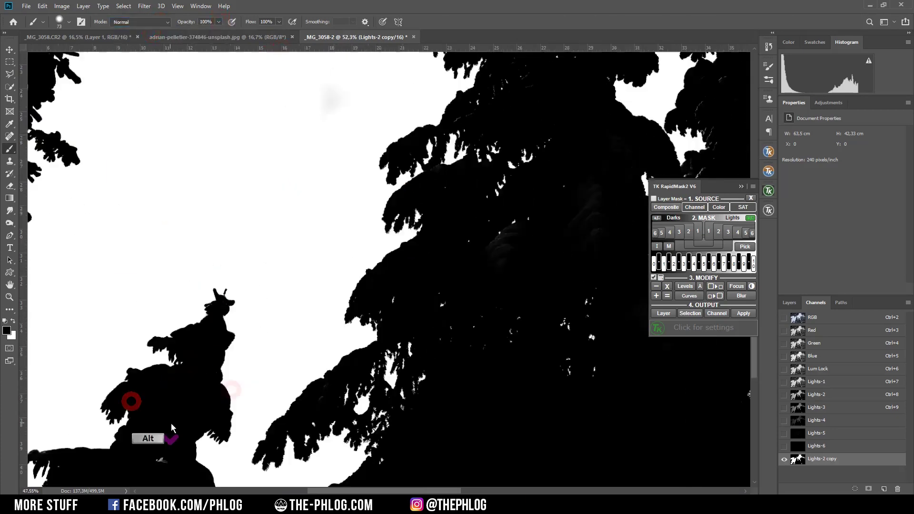
pyautogui.click(285, 318)
pyautogui.click(339, 296)
pyautogui.click(140, 22)
pyautogui.click(125, 95)
pyautogui.hotkey('ctrl', '0')
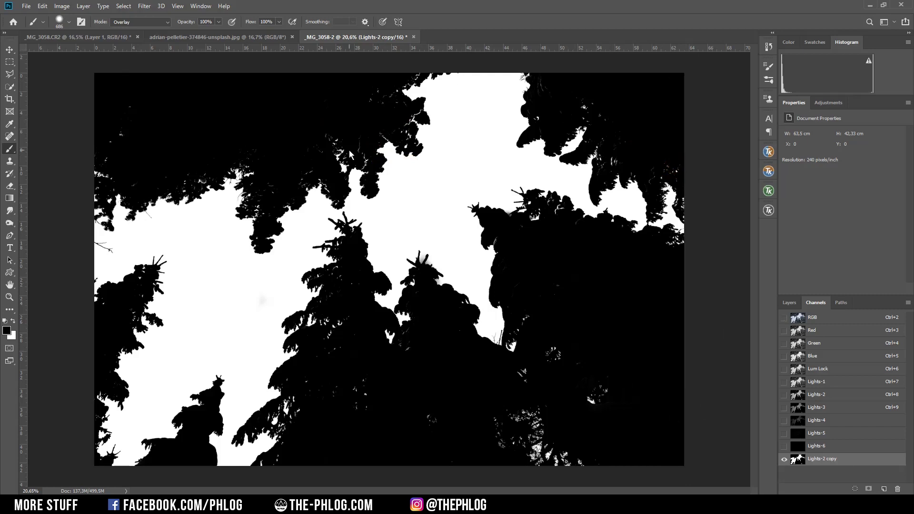
# Load the Lights-2 copy sky as a selection over the RGB photo with the copy hidden
pyautogui.press('ctrl')
pyautogui.keyDown('ctrl'); pyautogui.click(798, 460); pyautogui.keyUp('ctrl')
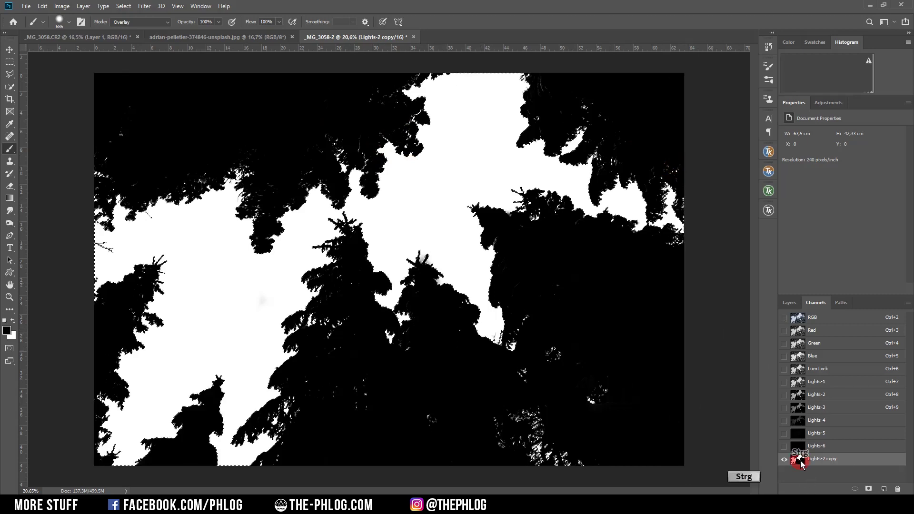
pyautogui.click(784, 318)
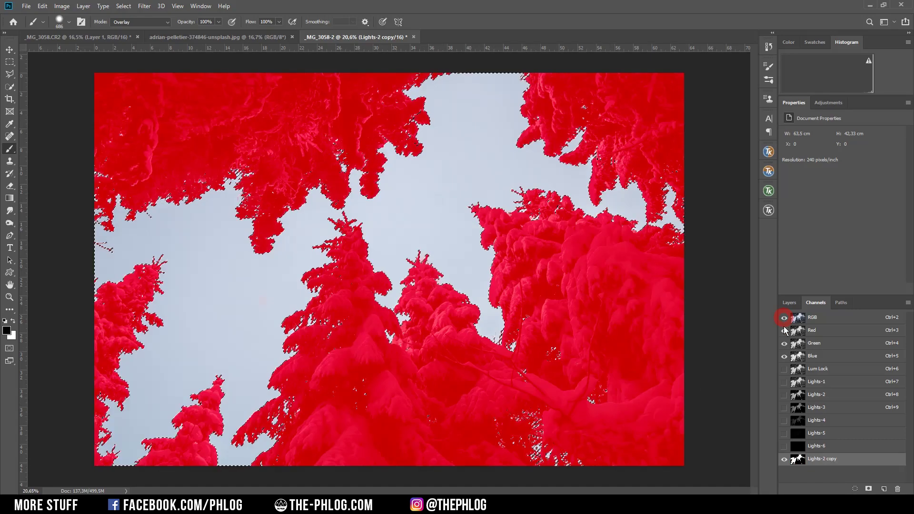
pyautogui.click(784, 460)
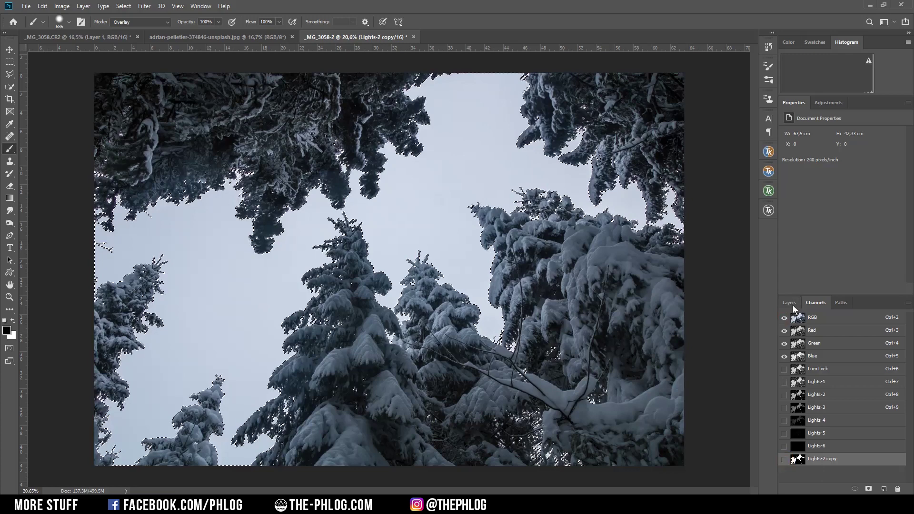
pyautogui.click(791, 304)
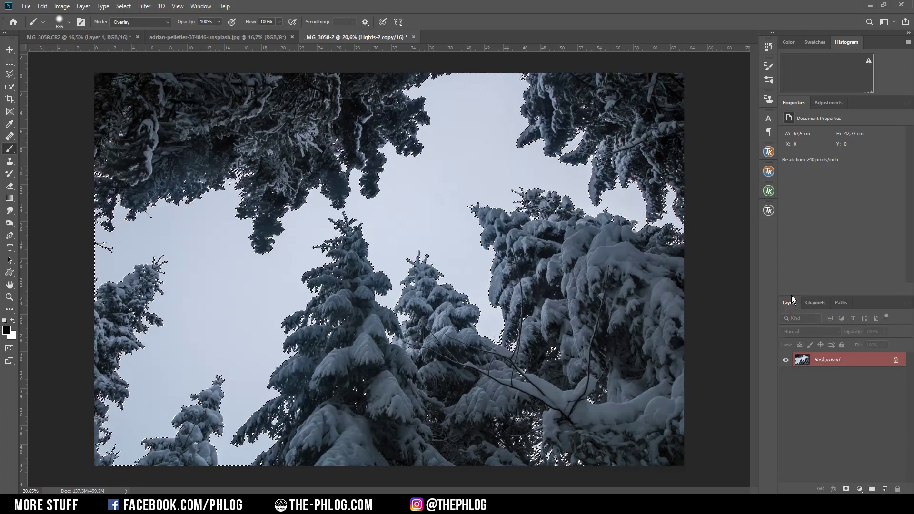
pyautogui.click(124, 6)
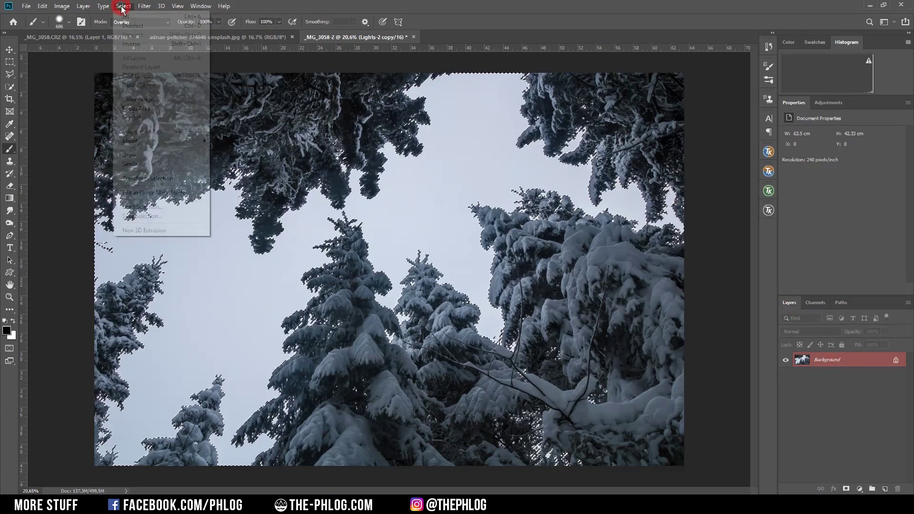
pyautogui.moveTo(150, 145)
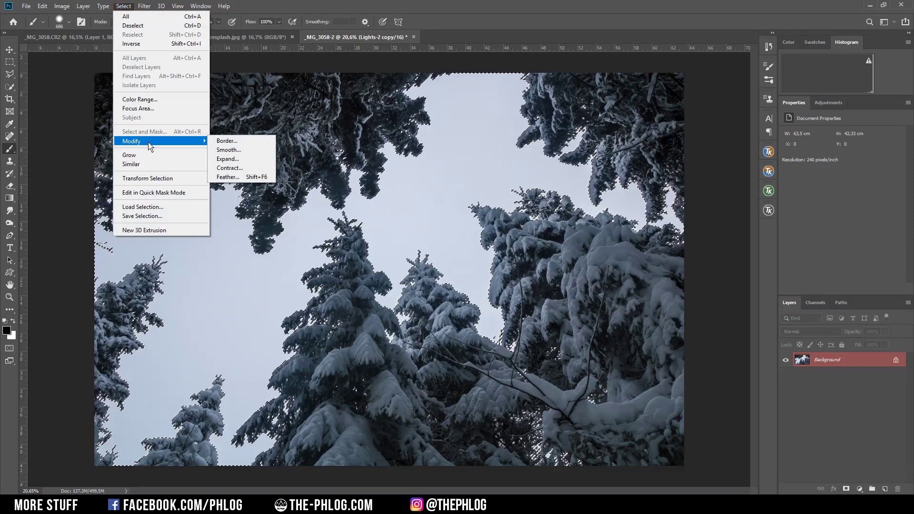
# Expand the sky selection by 1 px and smooth it by 1 px
pyautogui.click(233, 158)
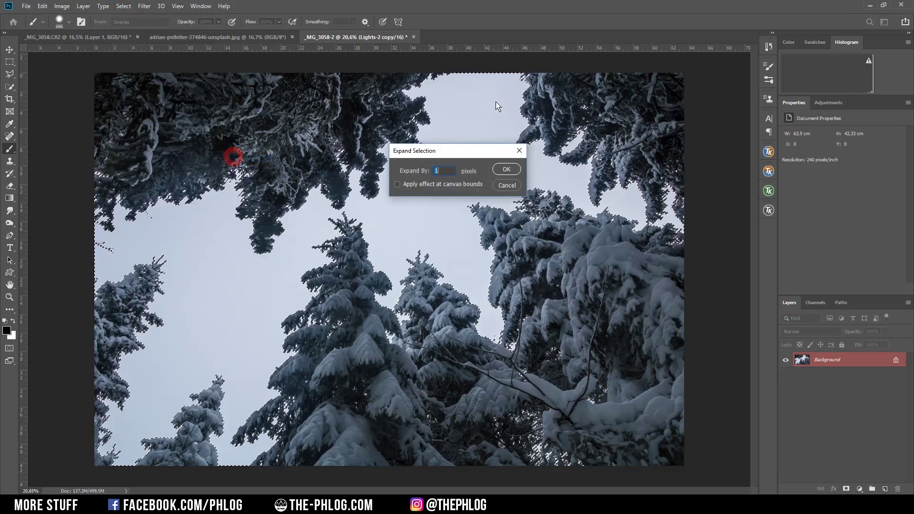
pyautogui.click(504, 170)
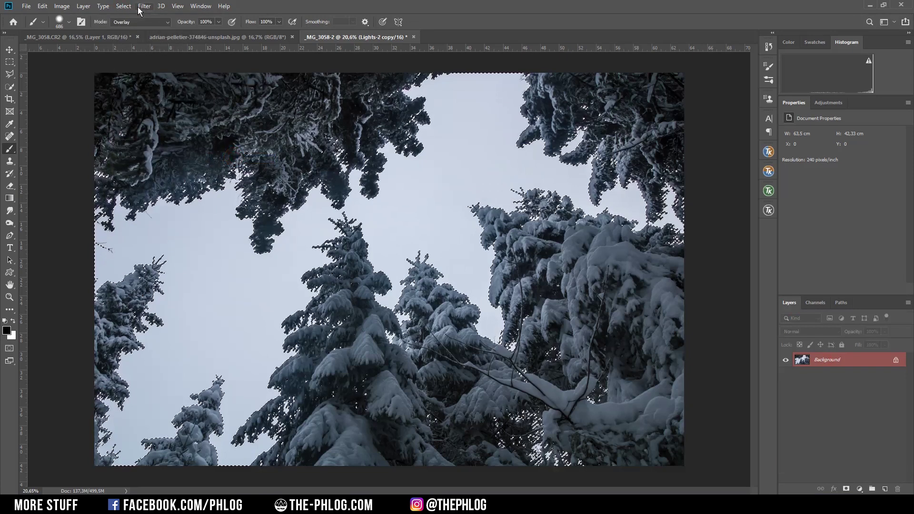
pyautogui.click(124, 7)
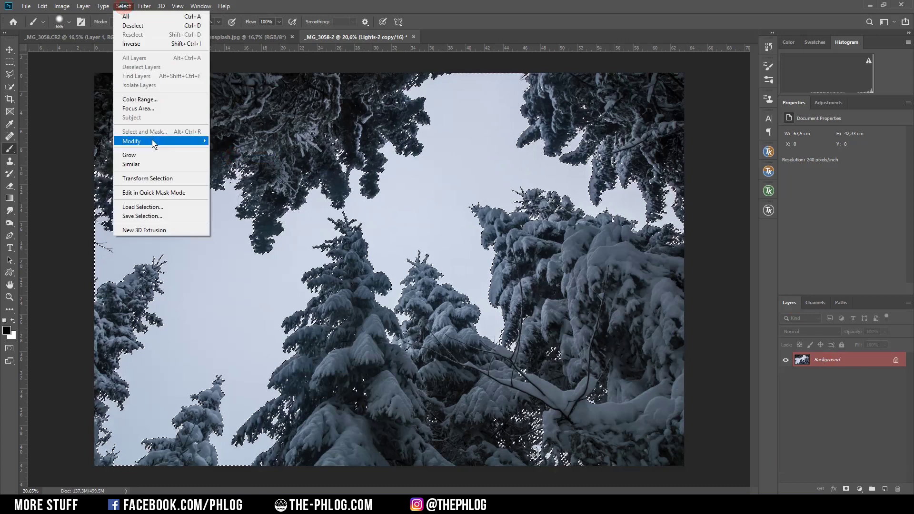
pyautogui.moveTo(155, 142)
pyautogui.click(251, 150)
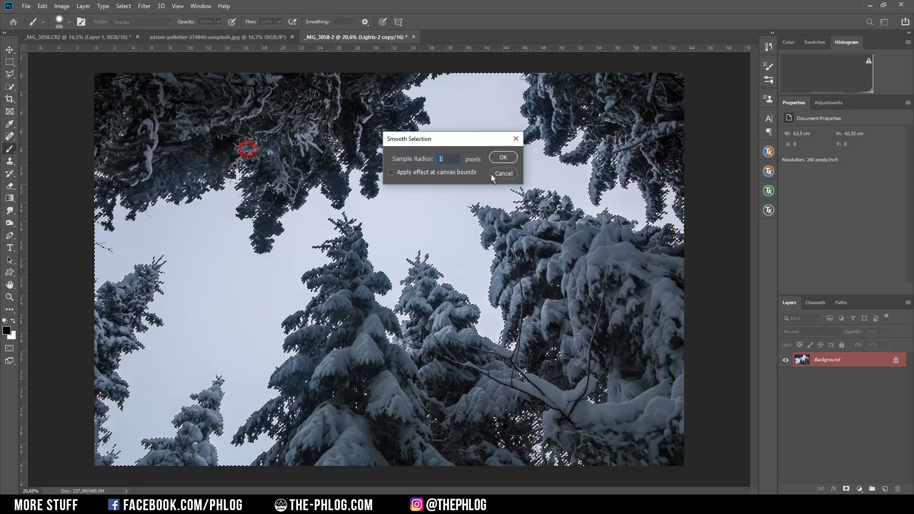
pyautogui.click(502, 158)
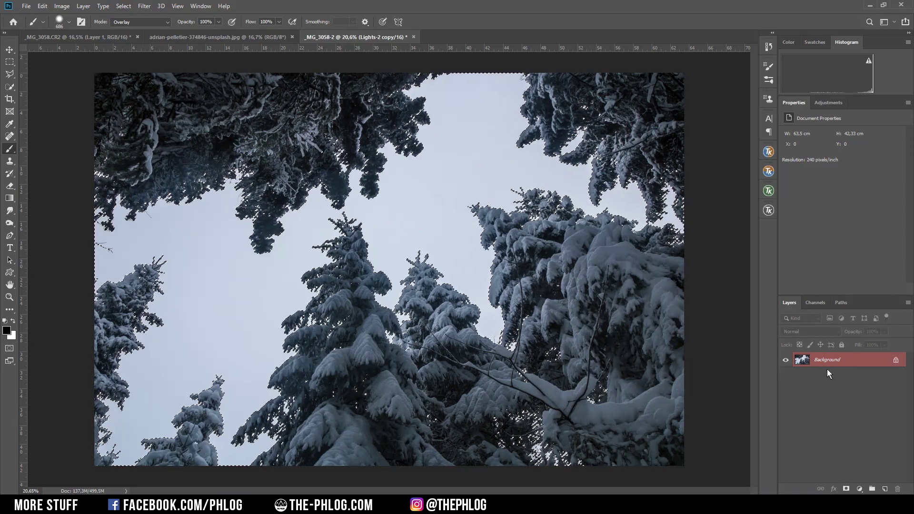
# Add a layer mask from the sky selection, then reload that mask as a selection
pyautogui.click(847, 490)
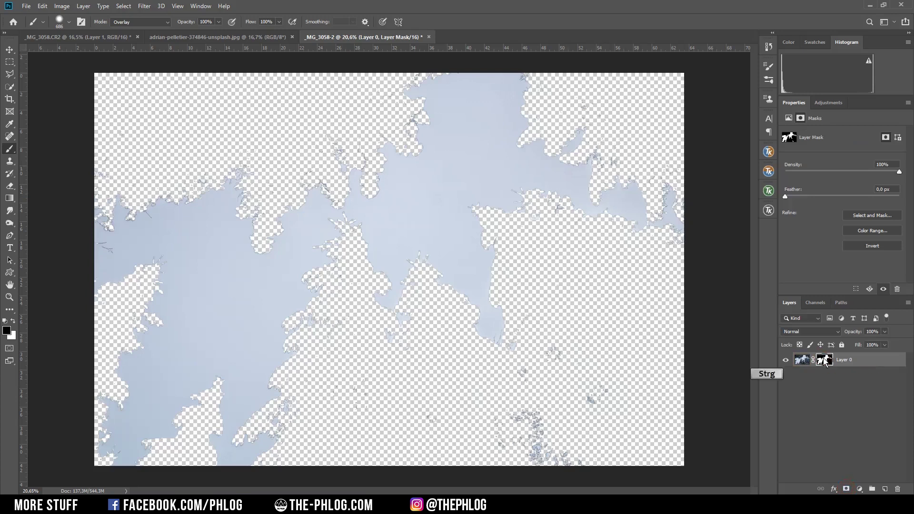
pyautogui.press('ctrl')
pyautogui.keyDown('ctrl'); pyautogui.click(826, 362); pyautogui.keyUp('ctrl')
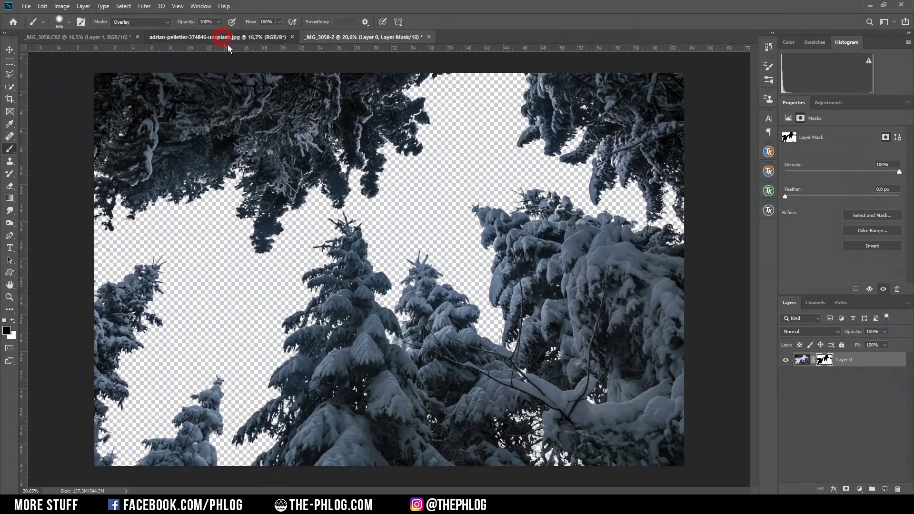
pyautogui.hotkey('ctrl', 'shift', 'Tab')
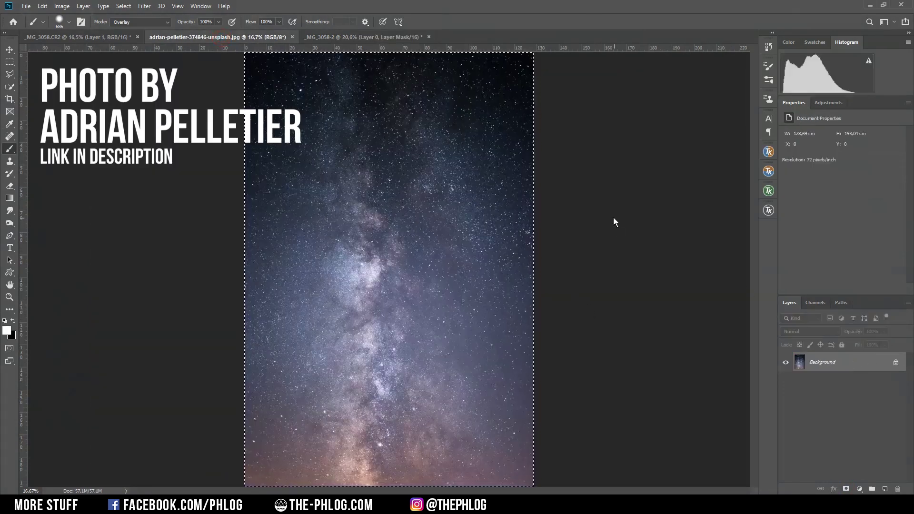
# Copy the Milky Way image and paste it into the _MG_3058-2 trees document
pyautogui.hotkey('ctrl', 'c')
pyautogui.click(337, 37)
pyautogui.hotkey('ctrl', 'v')
# Rotate the pasted sky about -100° and scale it to 136% so it fills the canvas
pyautogui.hotkey('ctrl', 't')
pyautogui.moveTo(245, 119); pyautogui.dragTo(278, 457)
pyautogui.moveTo(367, 310); pyautogui.dragTo(302, 263)
pyautogui.moveTo(471, 84); pyautogui.dragTo(564, 49)
pyautogui.moveTo(612, 323); pyautogui.dragTo(645, 368)
pyautogui.moveTo(490, 310); pyautogui.dragTo(490, 290)
pyautogui.press('Return')
pyautogui.scroll(1, 375, 310)
pyautogui.press('b')
pyautogui.scroll(-1, 473, 333)
pyautogui.scroll(1, 470, 330)
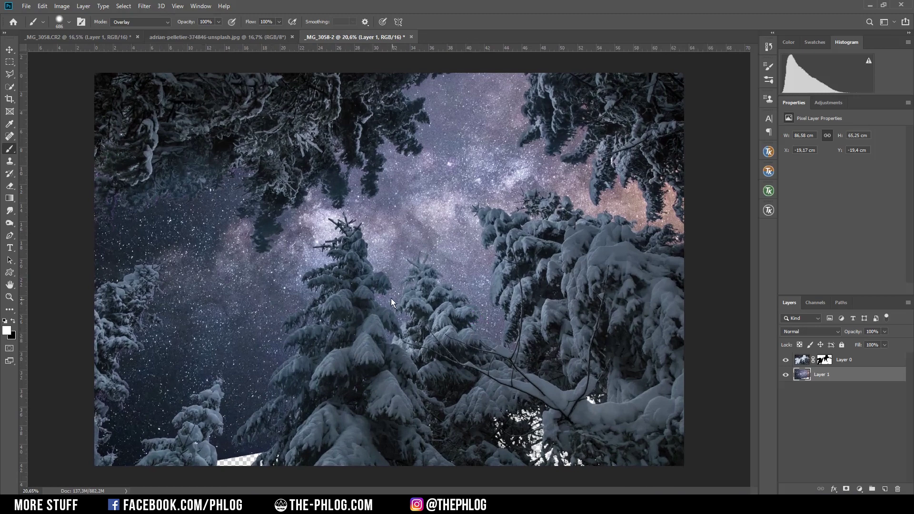
pyautogui.scroll(-1, 391, 302)
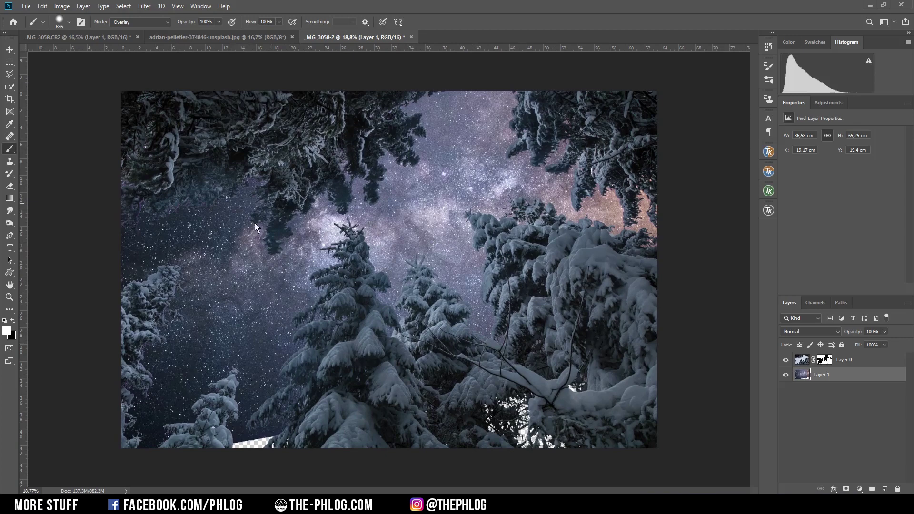
# Clip a Brightness/Contrast adjustment to the trees layer with Brightness -85 and Contrast 25
pyautogui.hotkey('alt', ']')
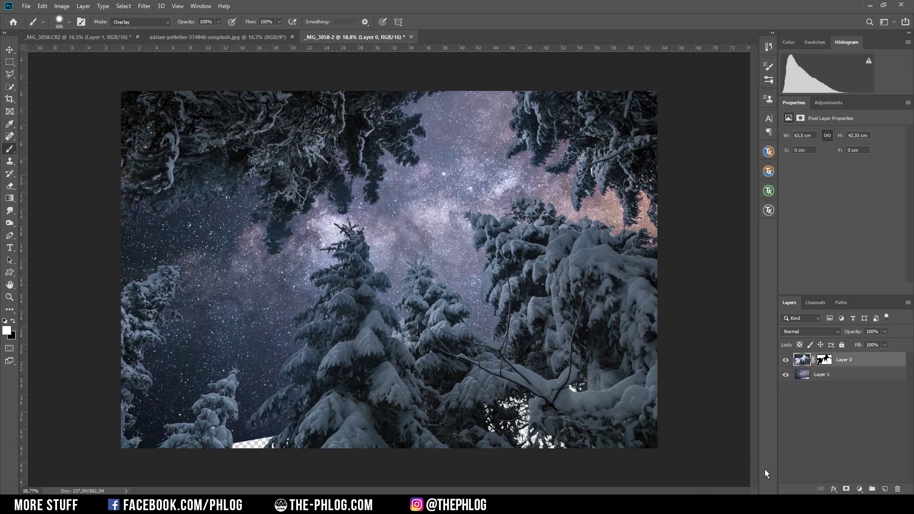
pyautogui.click(860, 490)
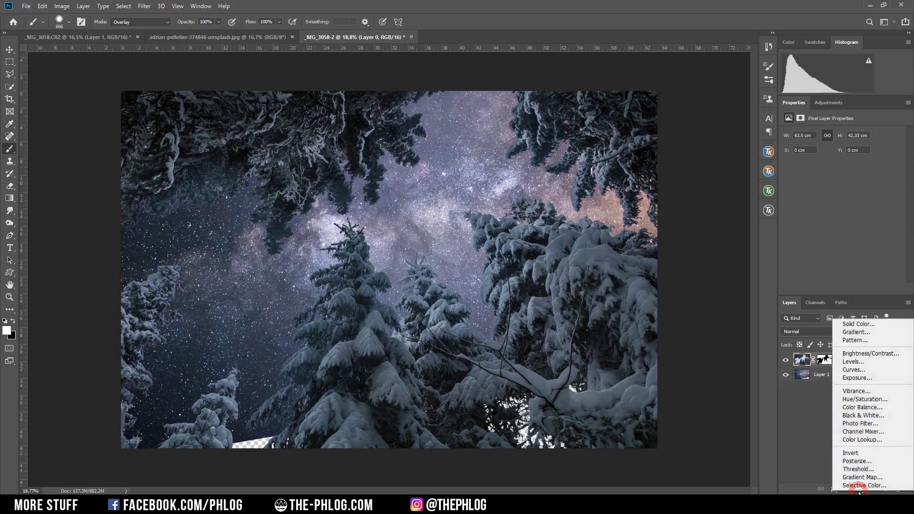
pyautogui.click(884, 355)
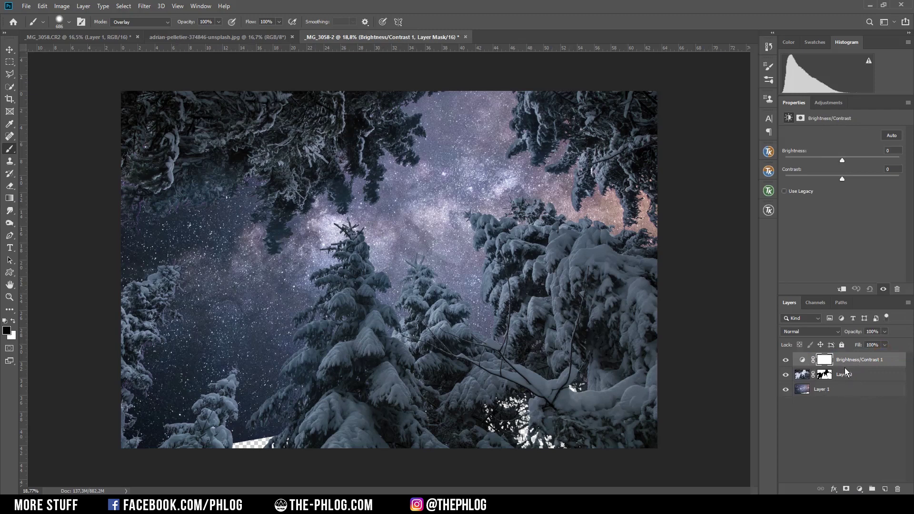
pyautogui.press('alt')
pyautogui.keyDown('alt'); pyautogui.click(845, 367); pyautogui.keyUp('alt')
pyautogui.moveTo(839, 162); pyautogui.dragTo(810, 160)
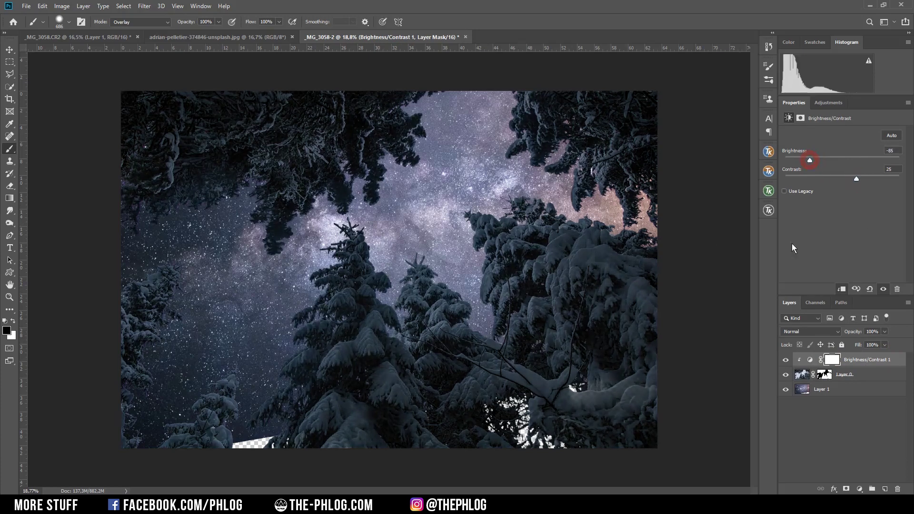
pyautogui.click(784, 362)
pyautogui.press('Delete')
pyautogui.click(859, 490)
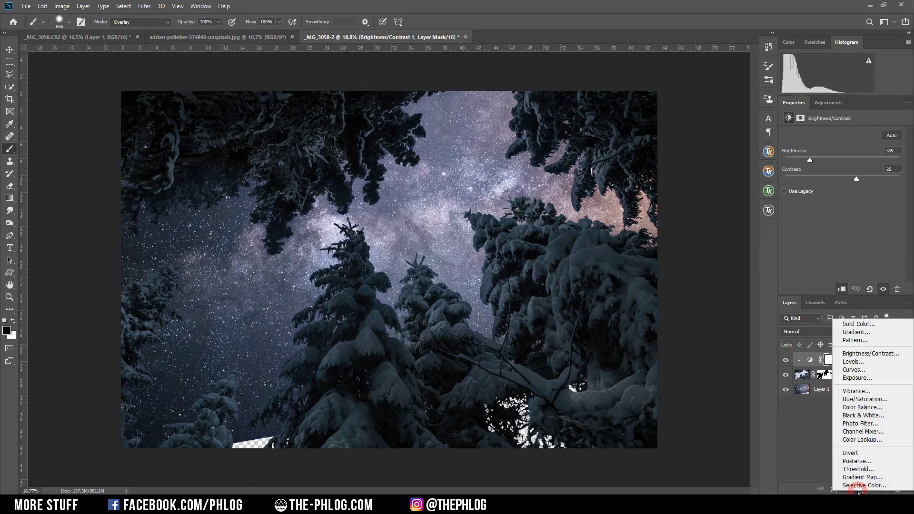
# Add a clipped Curves adjustment lifting the Blue channel from input 42 to output 47
pyautogui.click(846, 370)
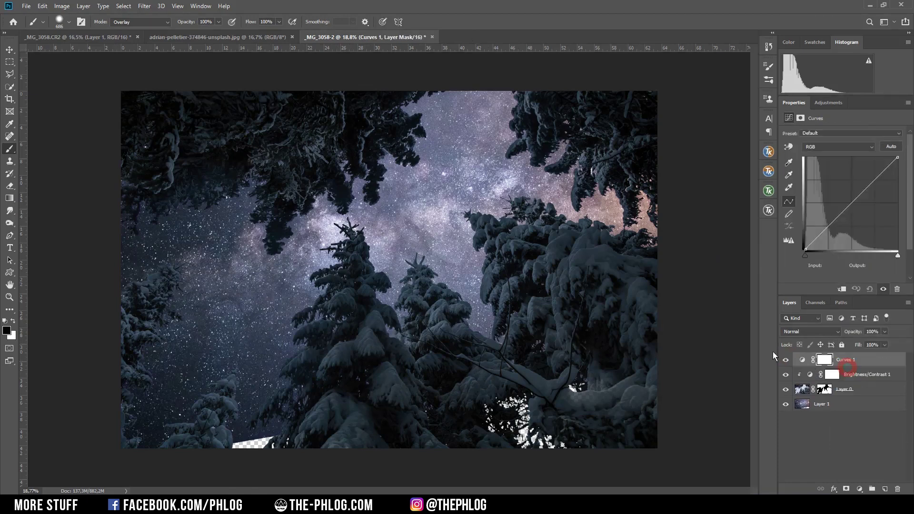
pyautogui.press('alt')
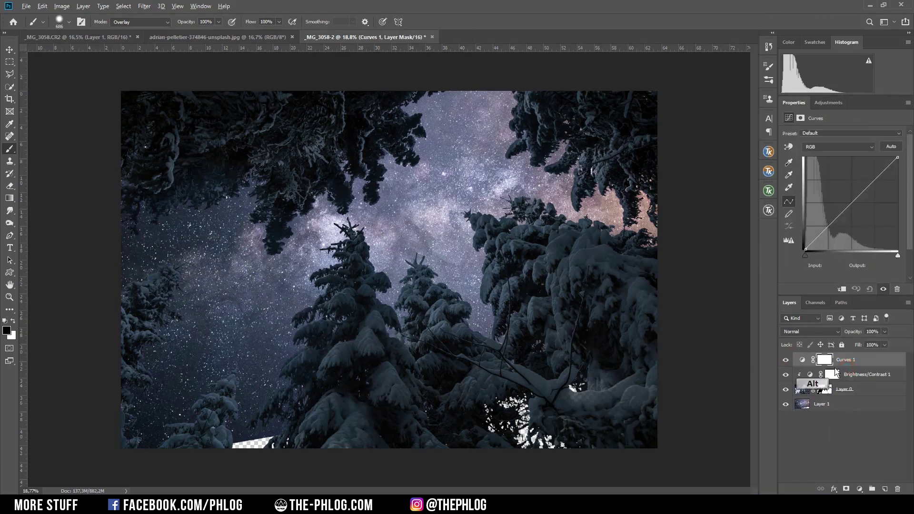
pyautogui.keyDown('alt'); pyautogui.click(836, 370); pyautogui.keyUp('alt')
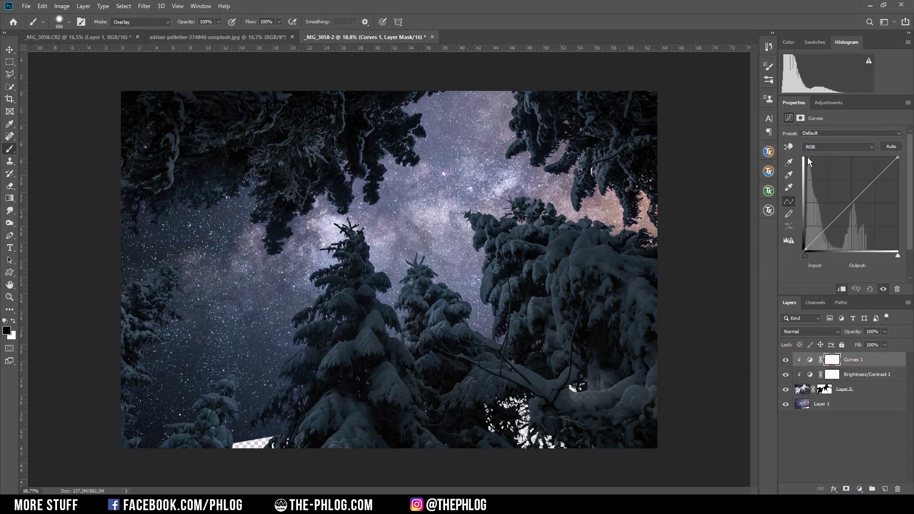
pyautogui.click(827, 146)
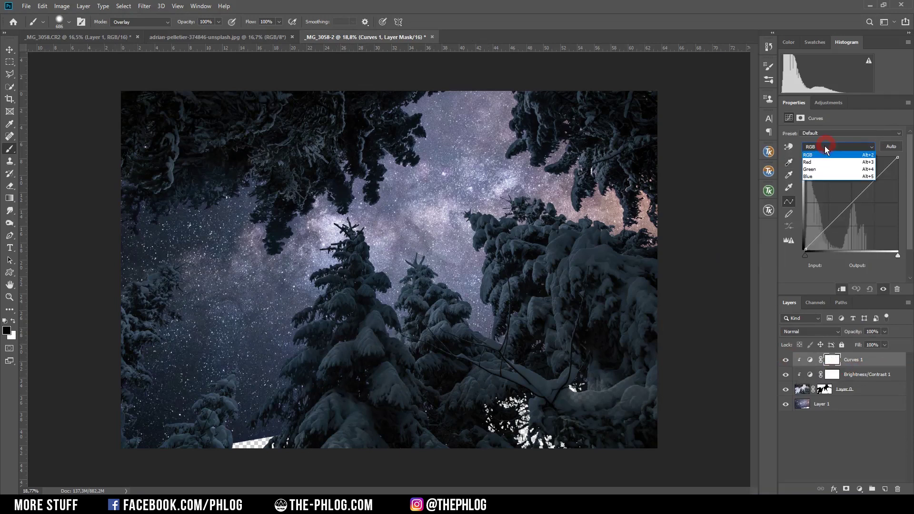
pyautogui.click(818, 177)
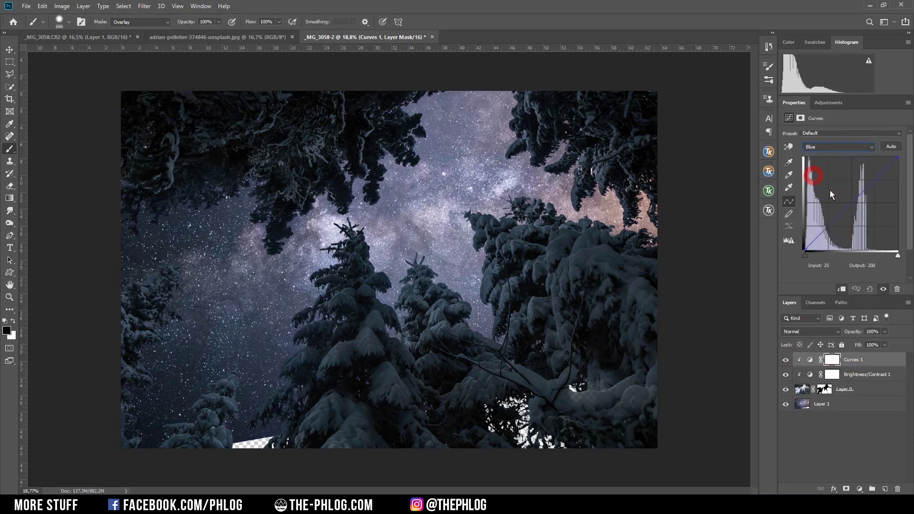
pyautogui.click(822, 235)
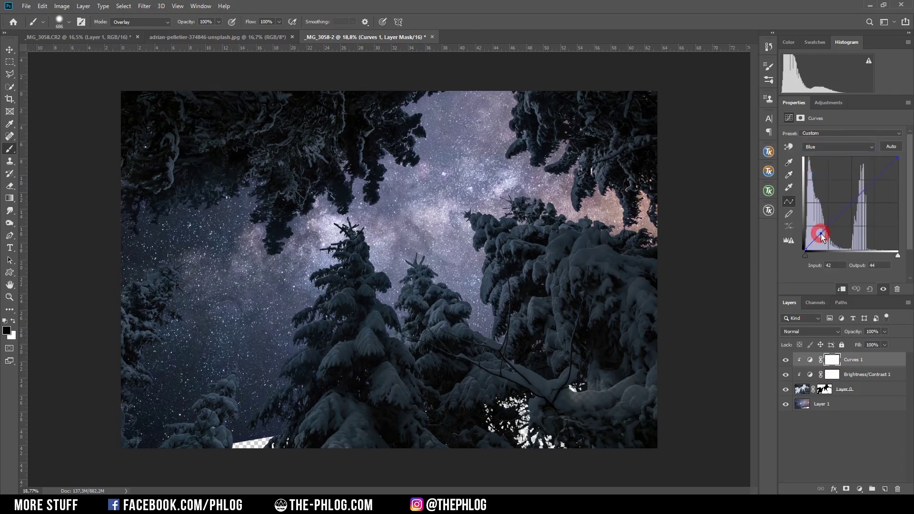
pyautogui.moveTo(822, 235); pyautogui.dragTo(822, 232)
pyautogui.click(787, 361)
pyautogui.click(786, 361)
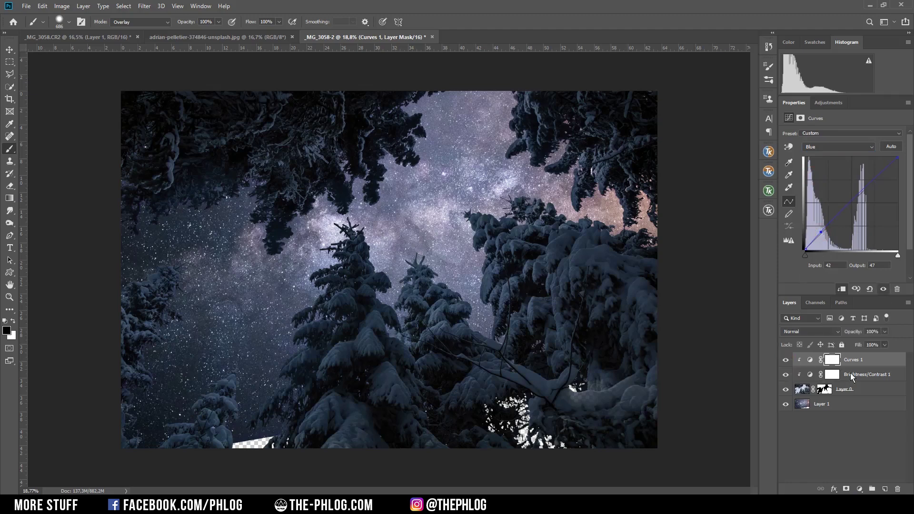
# Set Curves 1 opacity to 58% and select the Layer 1 sky
pyautogui.click(886, 333)
pyautogui.click(867, 343)
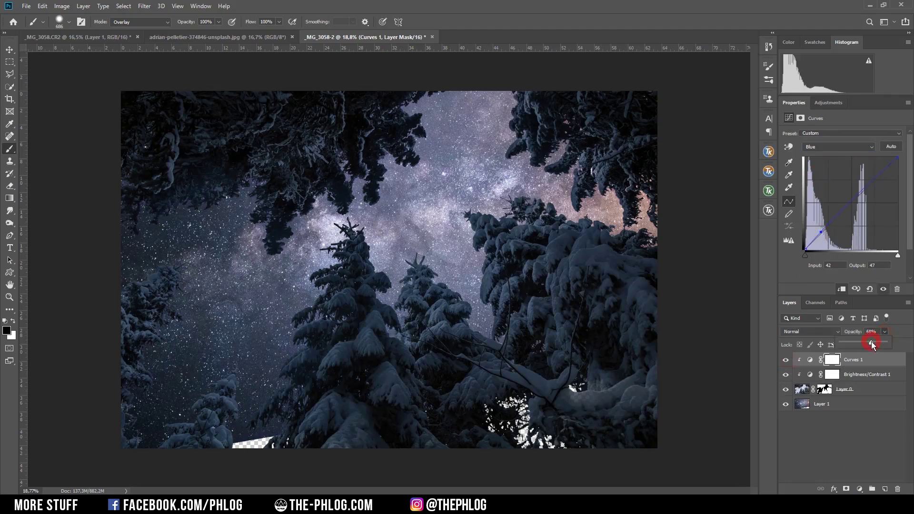
pyautogui.click(802, 388)
pyautogui.click(802, 406)
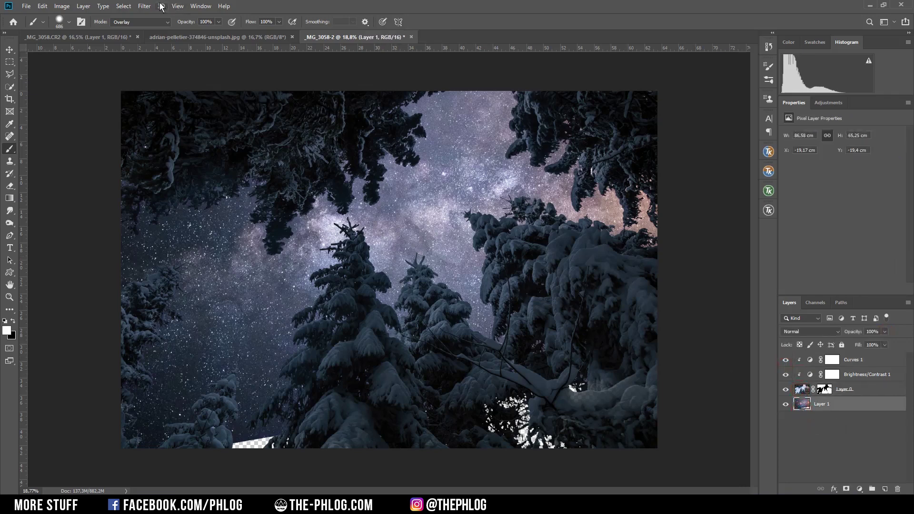
# In the Camera Raw Filter, set Temperature -9, Exposure -0.35, Contrast +28, Whites +6, Clarity +21, Vibrance +9
pyautogui.click(145, 6)
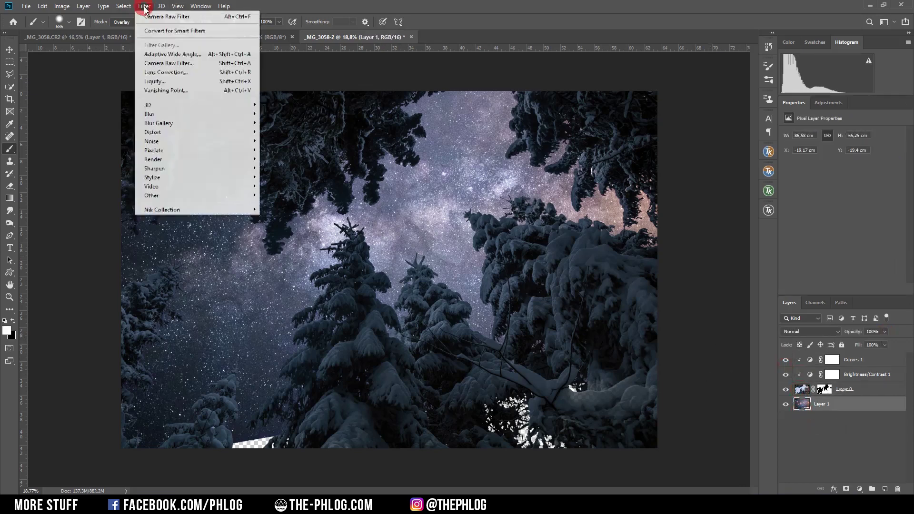
pyautogui.click(186, 65)
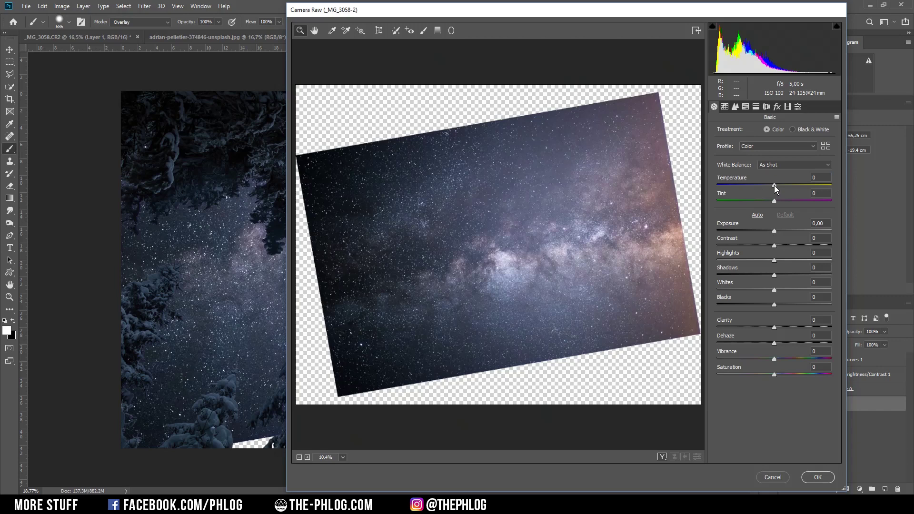
pyautogui.moveTo(775, 187); pyautogui.dragTo(770, 187)
pyautogui.moveTo(775, 232); pyautogui.dragTo(791, 245)
pyautogui.moveTo(775, 291); pyautogui.dragTo(778, 290)
pyautogui.click(781, 344)
pyautogui.moveTo(777, 332); pyautogui.dragTo(780, 365)
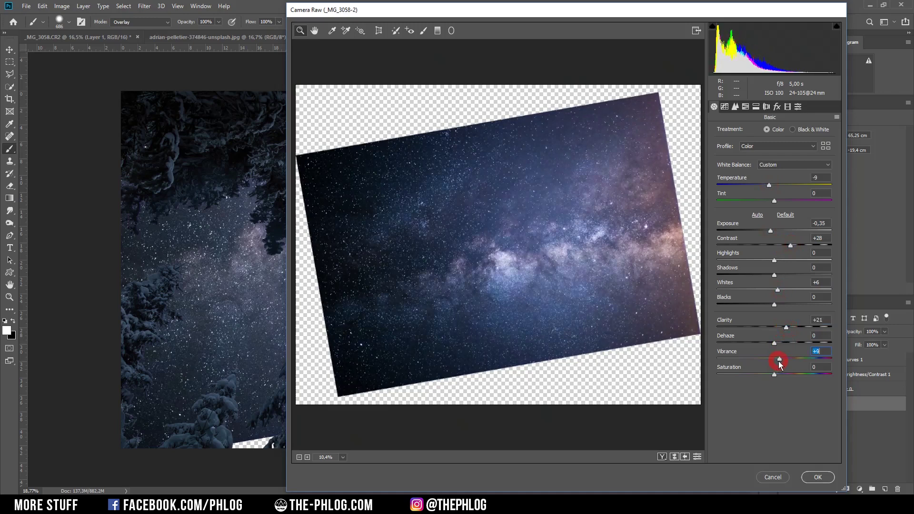
# Set Luminance noise reduction to 25 and apply the Camera Raw edits
pyautogui.click(735, 107)
pyautogui.moveTo(719, 229); pyautogui.dragTo(746, 230)
pyautogui.click(819, 478)
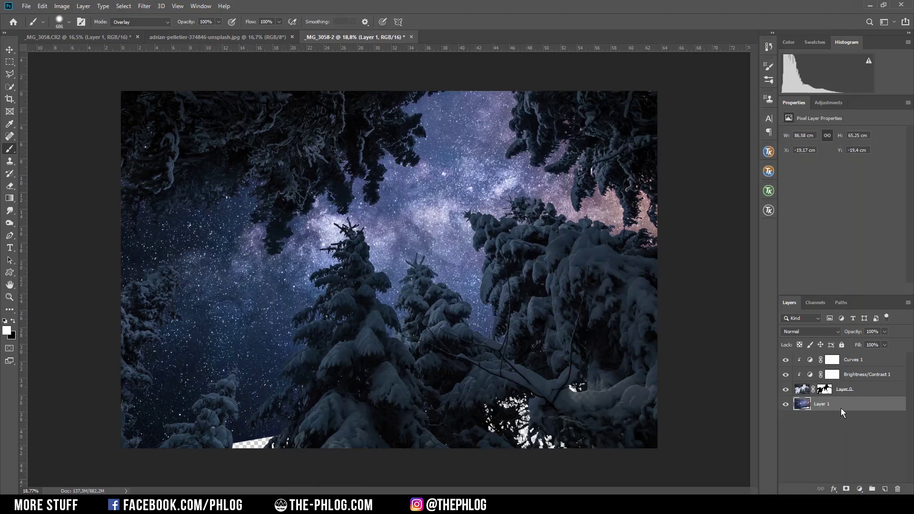
# Duplicate the sky layer, flip the copy vertically and position it over the bottom gap
pyautogui.press('ctrl')
pyautogui.hotkey('ctrl', 'j')
pyautogui.moveTo(431, 234); pyautogui.dragTo(490, 408)
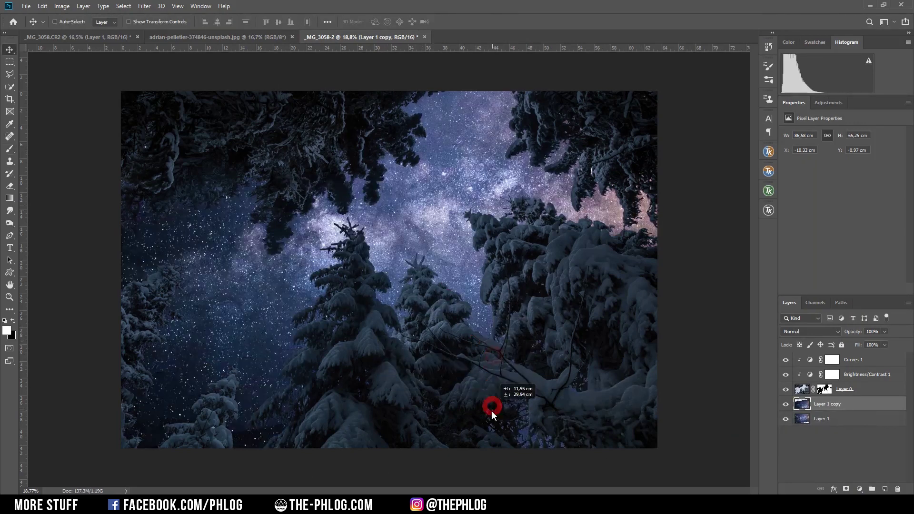
pyautogui.hotkey('ctrl', 't')
pyautogui.rightClick(277, 441)
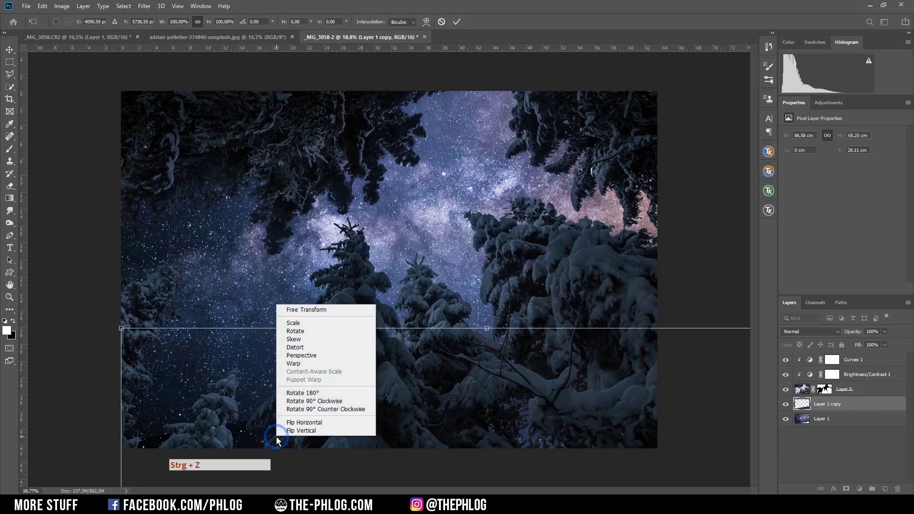
pyautogui.click(327, 431)
pyautogui.moveTo(288, 439)
pyautogui.mouseDown()
pyautogui.moveTo(272, 433)
pyautogui.moveTo(243, 449)
pyautogui.moveTo(326, 430)
pyautogui.mouseUp()
pyautogui.press('Return')
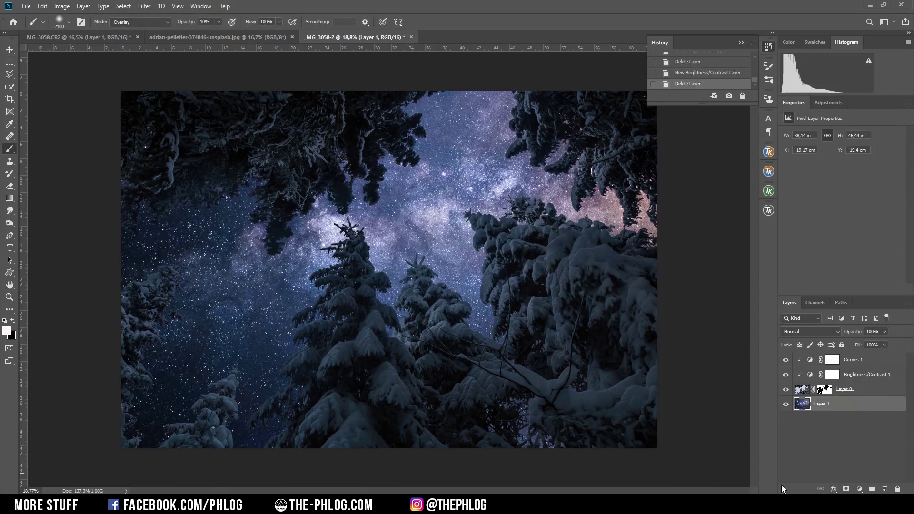
# Add Brightness/Contrast 2 with Brightness 36 and contrast left at zero
pyautogui.click(861, 489)
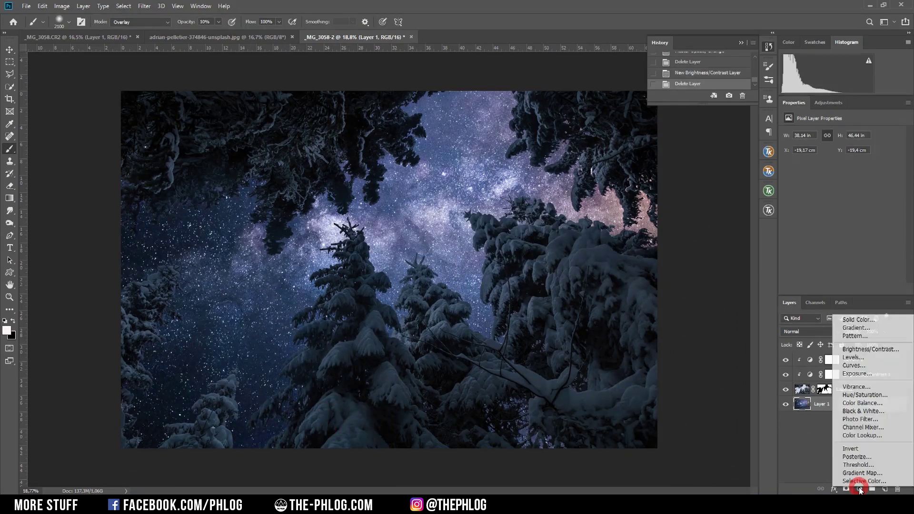
pyautogui.click(864, 348)
pyautogui.moveTo(842, 161); pyautogui.dragTo(855, 161)
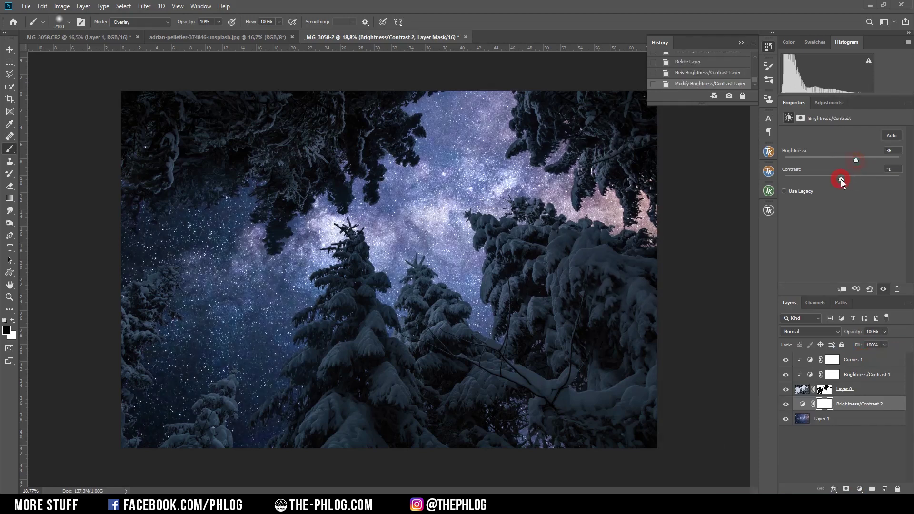
pyautogui.hotkey('ctrl', 'z')
pyautogui.click(826, 405)
# Add Brightness/Contrast 3 with strong brightening and fill its mask with black
pyautogui.click(860, 490)
pyautogui.click(885, 352)
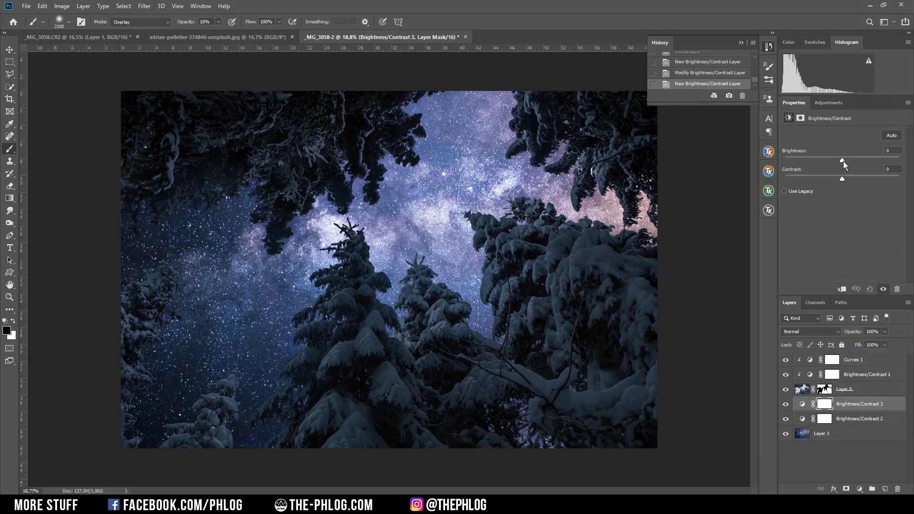
pyautogui.moveTo(845, 161); pyautogui.dragTo(886, 164)
pyautogui.click(824, 404)
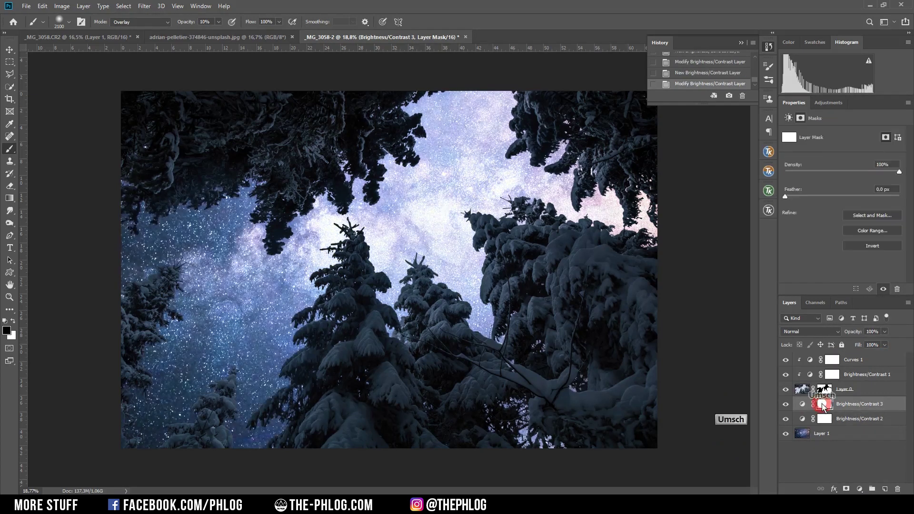
pyautogui.hotkey('shift', 'F5')
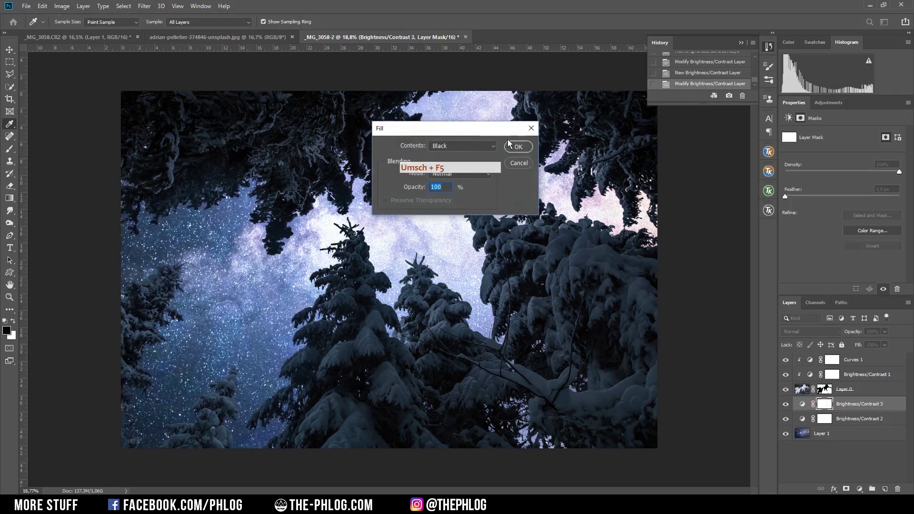
pyautogui.click(517, 146)
pyautogui.press('b')
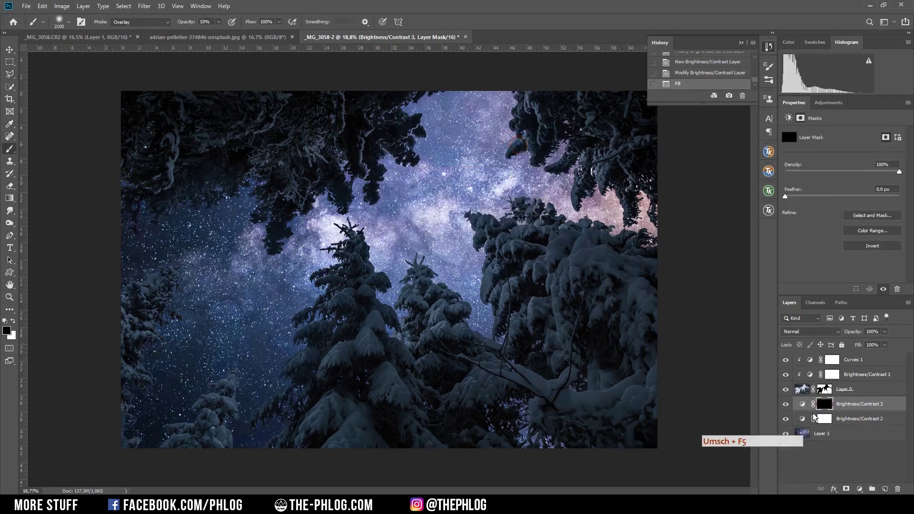
# Set the brush to Normal blending, higher opacity, larger size, painting in white
pyautogui.moveTo(323, 327); pyautogui.dragTo(366, 326)
pyautogui.click(141, 22)
pyautogui.click(137, 29)
pyautogui.click(219, 22)
pyautogui.moveTo(217, 32); pyautogui.dragTo(374, 17)
pyautogui.press('x')
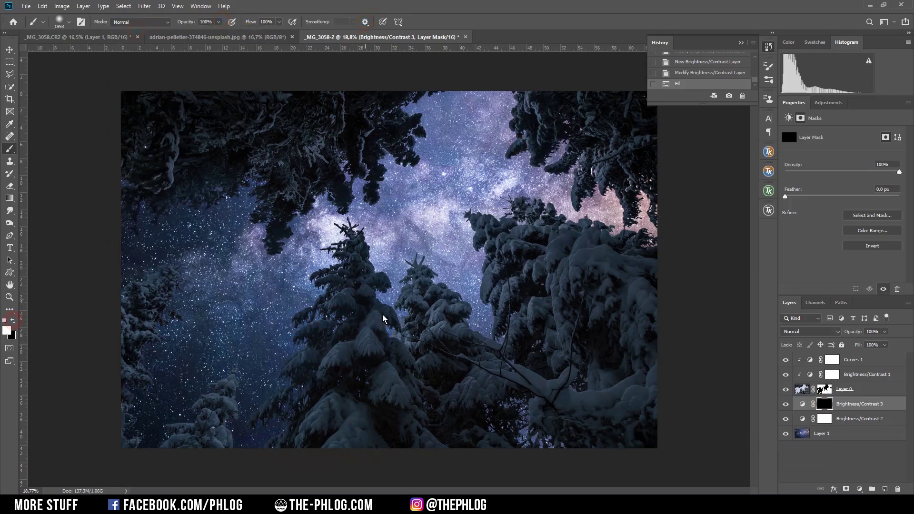
# Paint white into the Brightness/Contrast 3 mask to reveal brightening in the sky
pyautogui.moveTo(488, 360)
pyautogui.mouseDown()
pyautogui.moveTo(435, 355)
pyautogui.moveTo(521, 361)
pyautogui.moveTo(515, 369)
pyautogui.mouseUp()
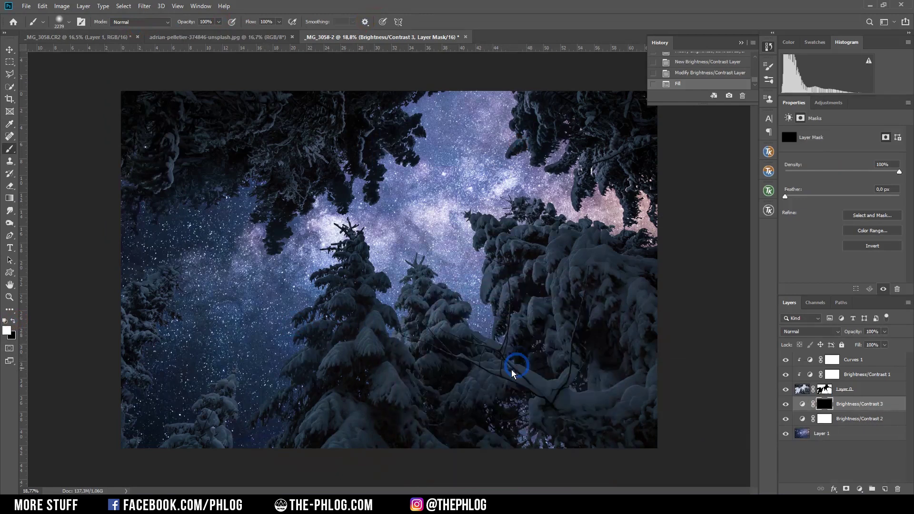
pyautogui.click(490, 359)
pyautogui.click(573, 417)
pyautogui.hotkey('ctrl', 'z')
pyautogui.hotkey('ctrl', 'z')
pyautogui.moveTo(506, 340); pyautogui.dragTo(469, 340)
pyautogui.click(491, 328)
pyautogui.click(524, 366)
pyautogui.hotkey('ctrl', 'z')
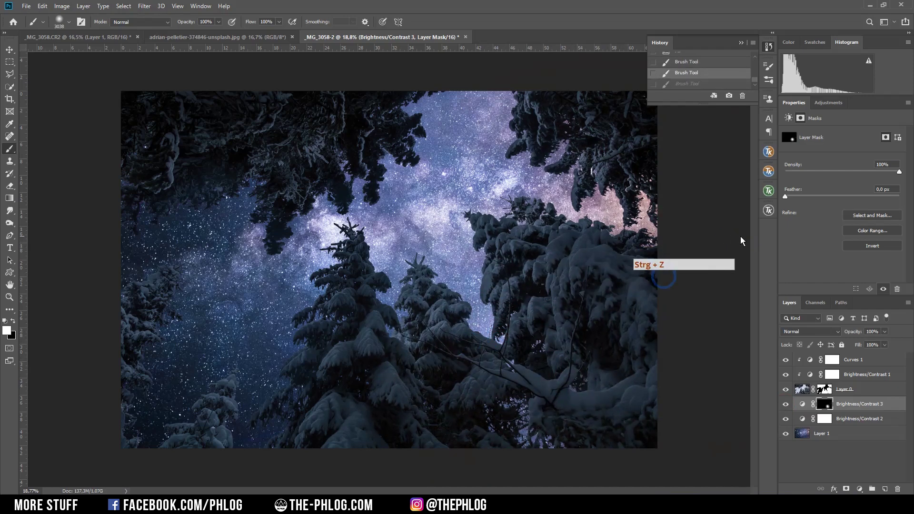
pyautogui.click(852, 361)
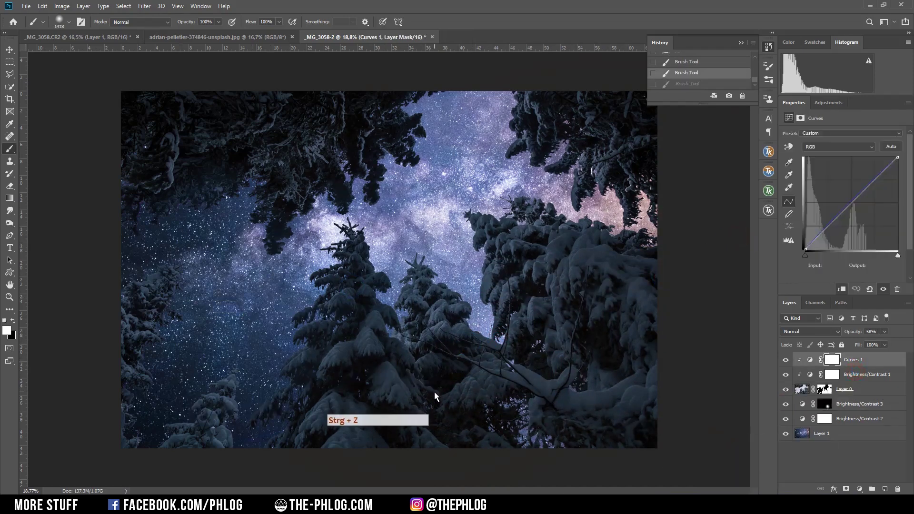
# Add a Hard Light Layer 2 and set a 10% opacity brush in pale blue #d3daf4
pyautogui.hotkey('ctrl', 'shift', 'alt', 'n')
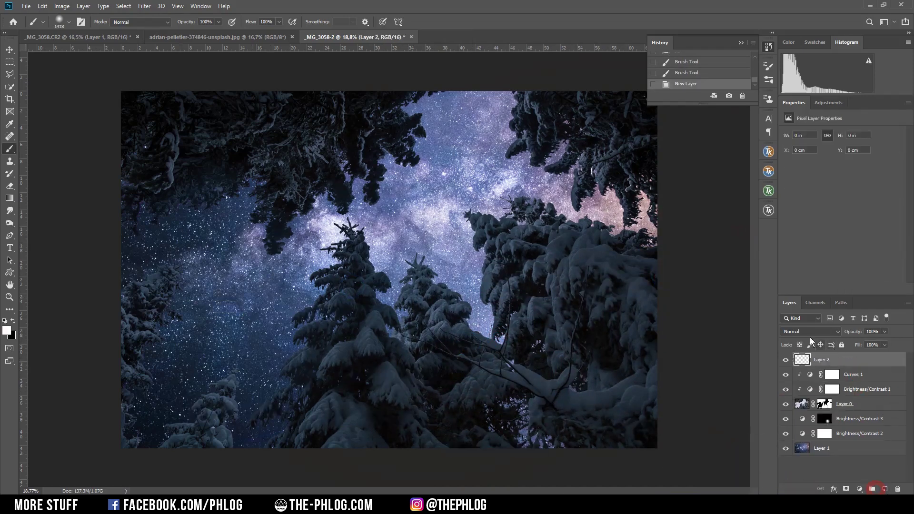
pyautogui.click(811, 332)
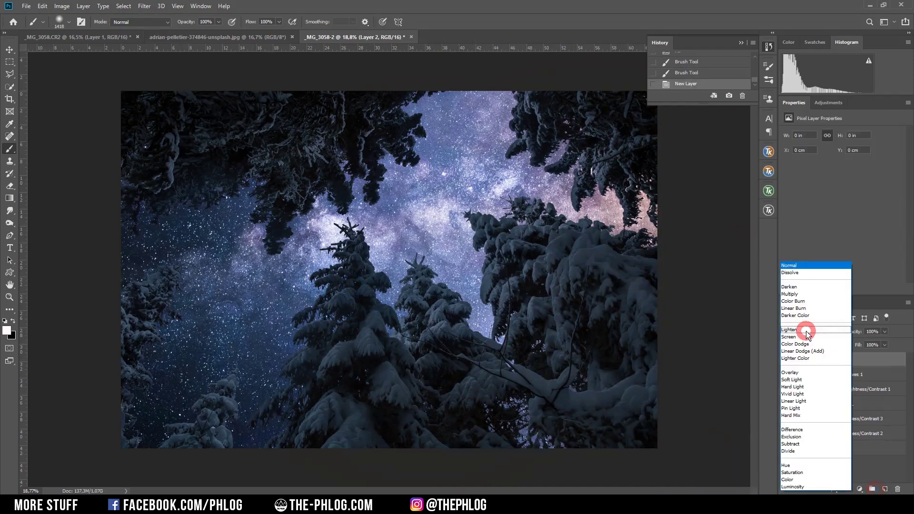
pyautogui.click(810, 388)
pyautogui.click(219, 21)
pyautogui.click(185, 33)
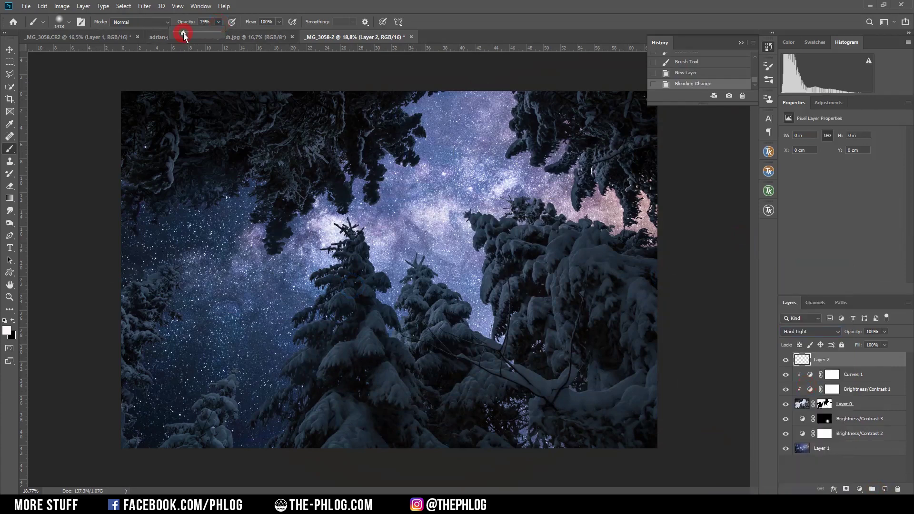
pyautogui.click(7, 330)
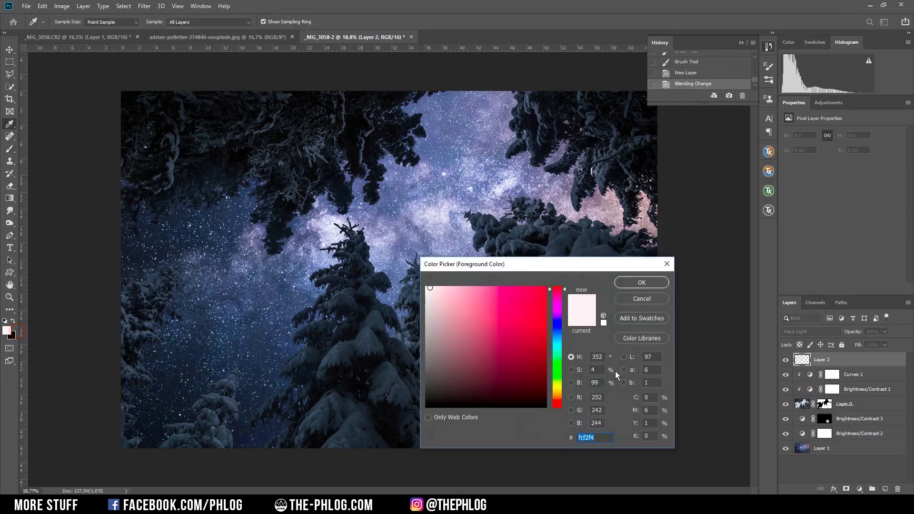
pyautogui.moveTo(562, 328); pyautogui.dragTo(561, 331)
pyautogui.click(441, 293)
pyautogui.press('Return')
# Build up a soft pale blue glow at one spot with progressively larger brush dabs, up to 500 px
pyautogui.click(69, 23)
pyautogui.moveTo(61, 51); pyautogui.dragTo(53, 52)
pyautogui.press('Return')
pyautogui.click(488, 335)
pyautogui.click(487, 335)
pyautogui.click(488, 335)
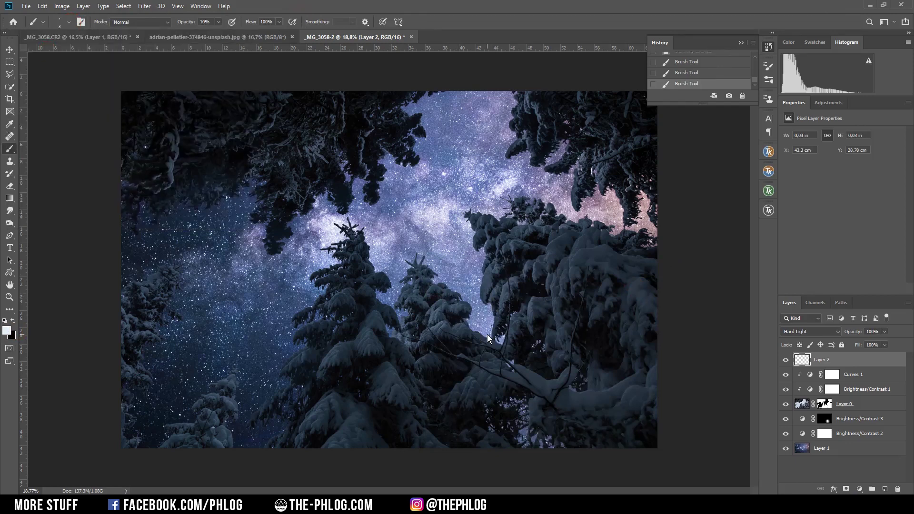
pyautogui.click(487, 335)
pyautogui.press(']')
pyautogui.press(']')
pyautogui.click(487, 334)
pyautogui.press(']')
pyautogui.click(487, 334)
pyautogui.press(']')
pyautogui.click(487, 335)
pyautogui.press(']')
pyautogui.click(487, 334)
pyautogui.press(']')
pyautogui.click(487, 334)
pyautogui.press(']')
pyautogui.click(487, 334)
pyautogui.press(']')
pyautogui.click(488, 334)
pyautogui.press(']')
pyautogui.click(487, 334)
pyautogui.press(']')
pyautogui.click(487, 334)
# Move the glow up behind the central treetops
pyautogui.press('v')
pyautogui.moveTo(487, 335); pyautogui.dragTo(480, 361)
pyautogui.hotkey('ctrl', 'z')
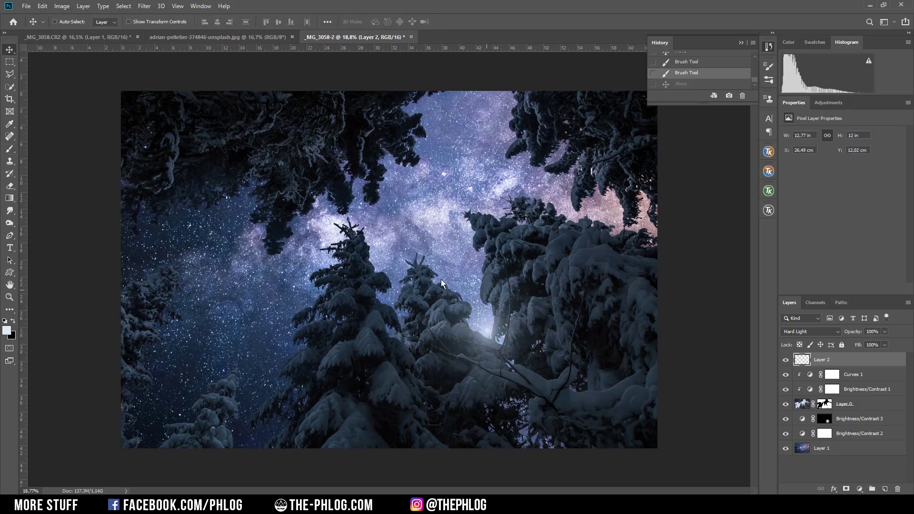
pyautogui.moveTo(488, 335); pyautogui.dragTo(501, 206)
# Paint more glow on new Hard Light layers with a 900 px brush, top layer at 52% opacity
pyautogui.press('b')
pyautogui.keyDown('alt'); pyautogui.rightClick(336, 228); pyautogui.keyUp('alt')
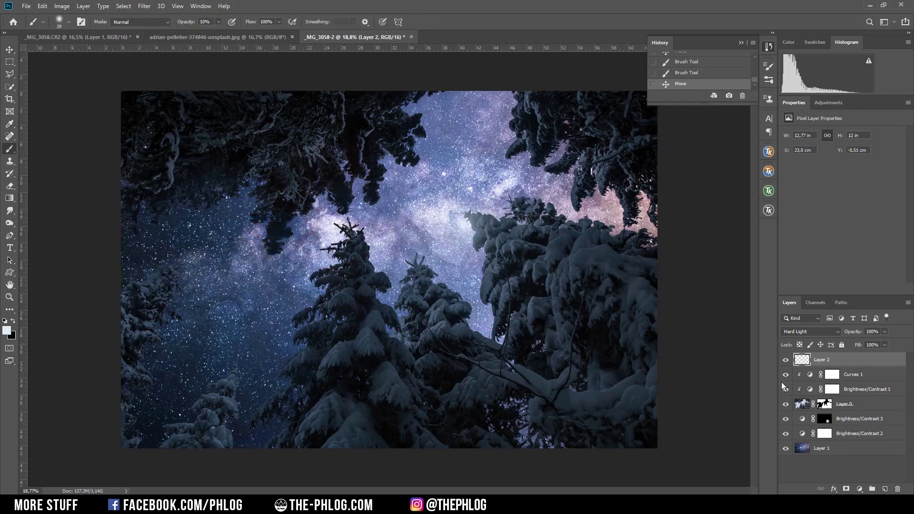
pyautogui.hotkey('ctrl', 'shift', 'alt', 'n')
pyautogui.keyDown('alt'); pyautogui.rightClick(347, 243); pyautogui.keyUp('alt')
pyautogui.click(343, 235)
pyautogui.click(822, 332)
pyautogui.click(810, 377)
pyautogui.click(367, 241)
pyautogui.click(374, 241)
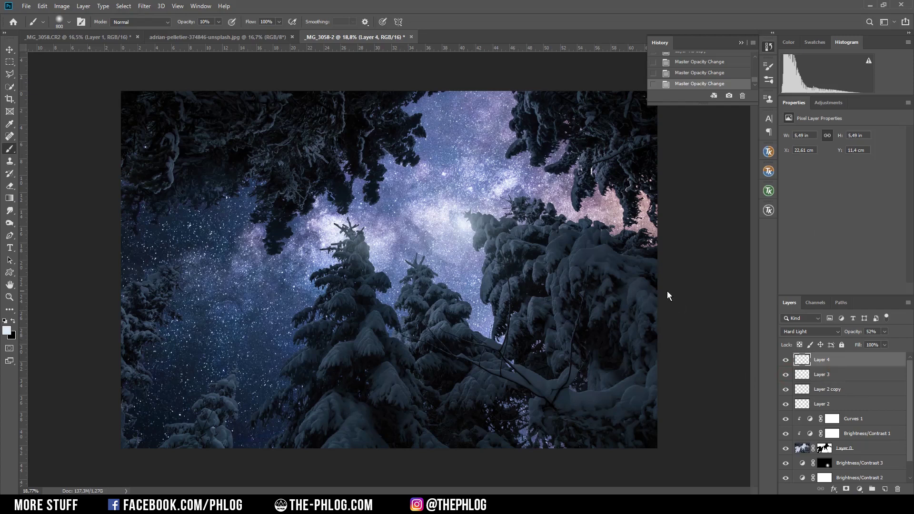
# Stamp all visible layers into a new merged Layer 5
pyautogui.click(770, 152)
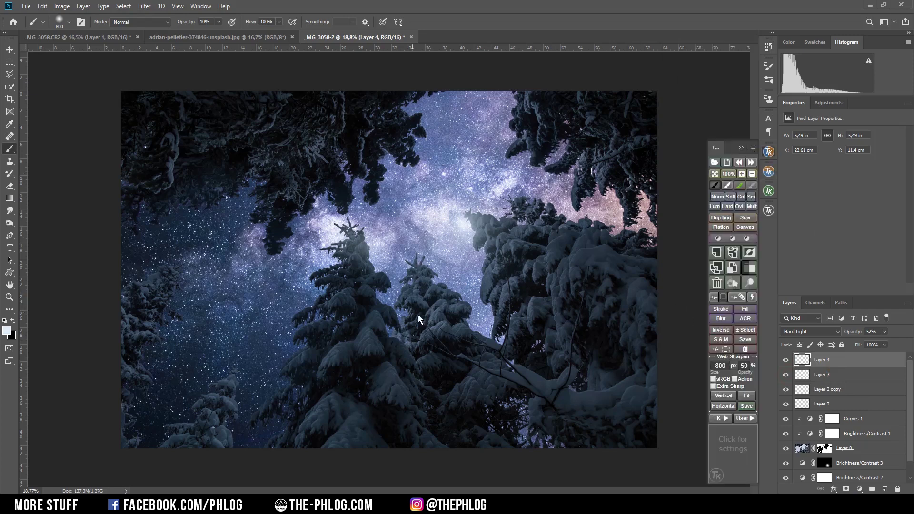
pyautogui.click(841, 431)
pyautogui.click(750, 252)
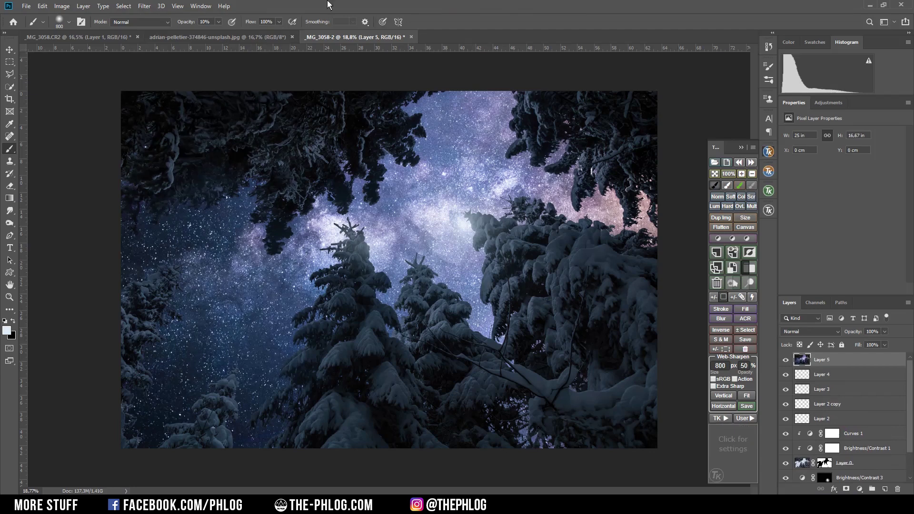
# Open Layer 5 in Nik Collection Color Efex Pro 4
pyautogui.click(145, 6)
pyautogui.moveTo(230, 211)
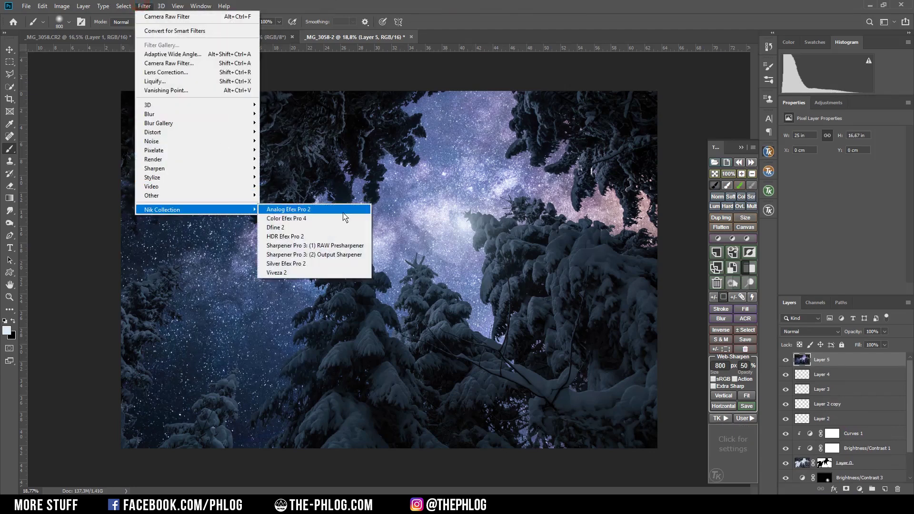
pyautogui.click(353, 222)
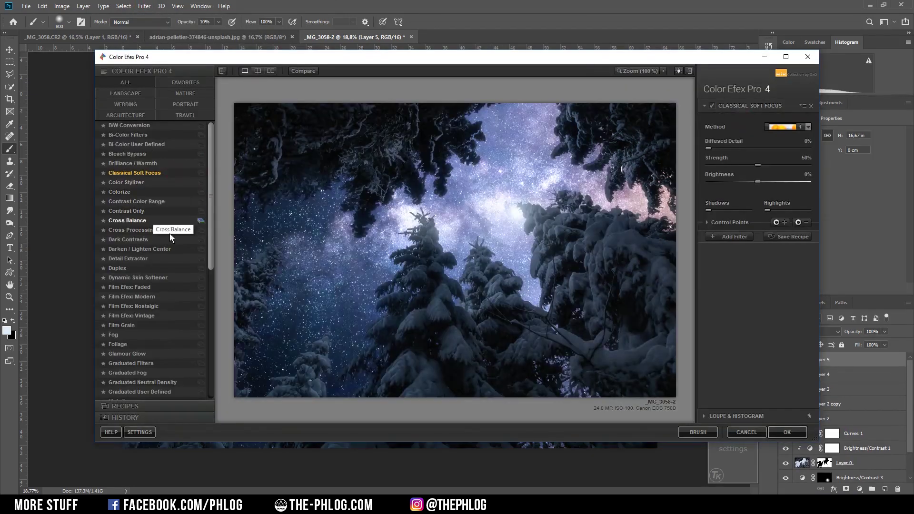
# Apply Classical Soft Focus using the Soft Focus 2 method and return to Photoshop
pyautogui.click(170, 172)
pyautogui.click(793, 127)
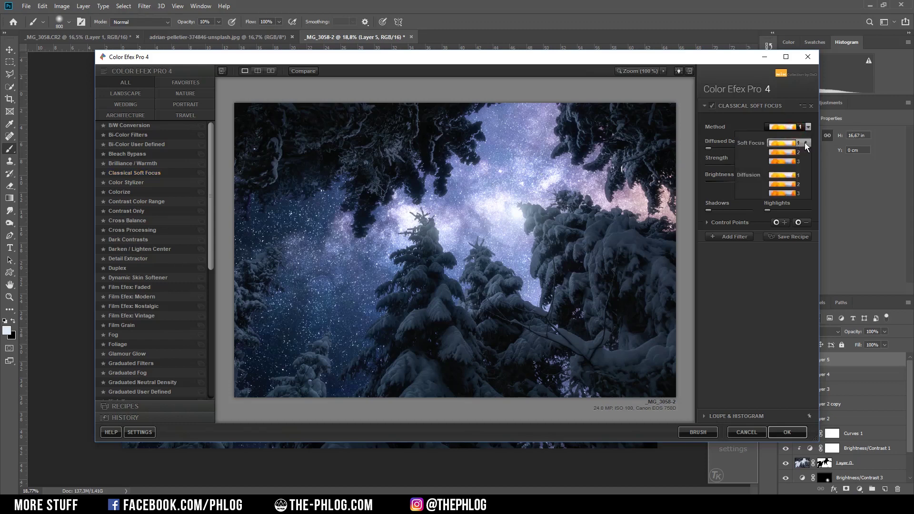
pyautogui.click(790, 152)
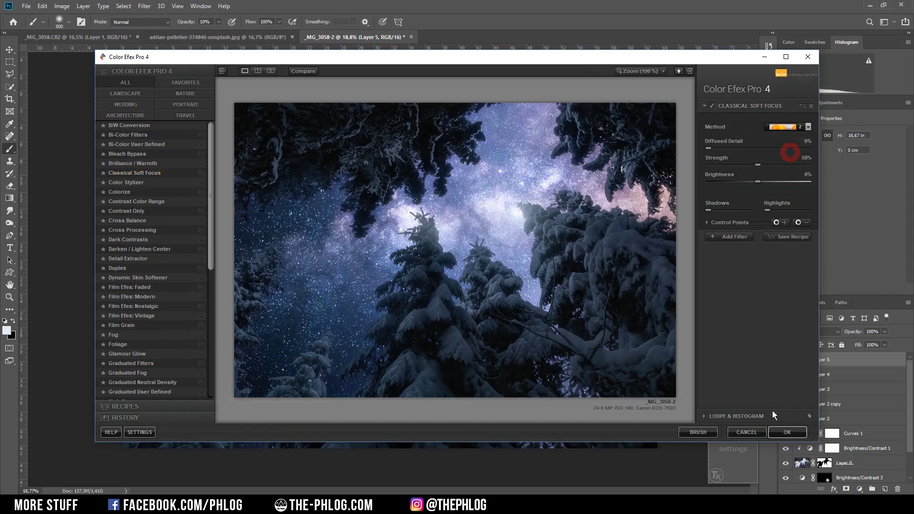
pyautogui.click(782, 432)
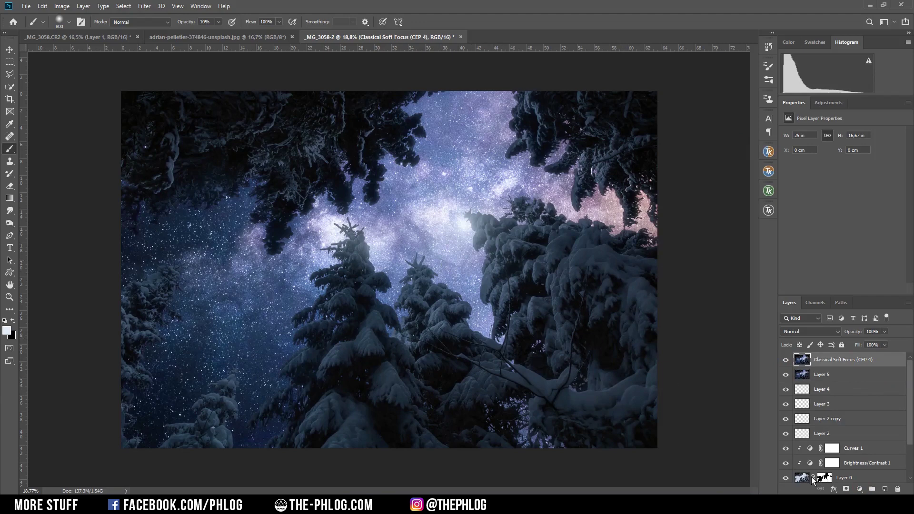
# Add a Vibrance adjustment layer with Vibrance set to +24
pyautogui.click(860, 490)
pyautogui.click(830, 387)
pyautogui.moveTo(842, 142); pyautogui.dragTo(856, 144)
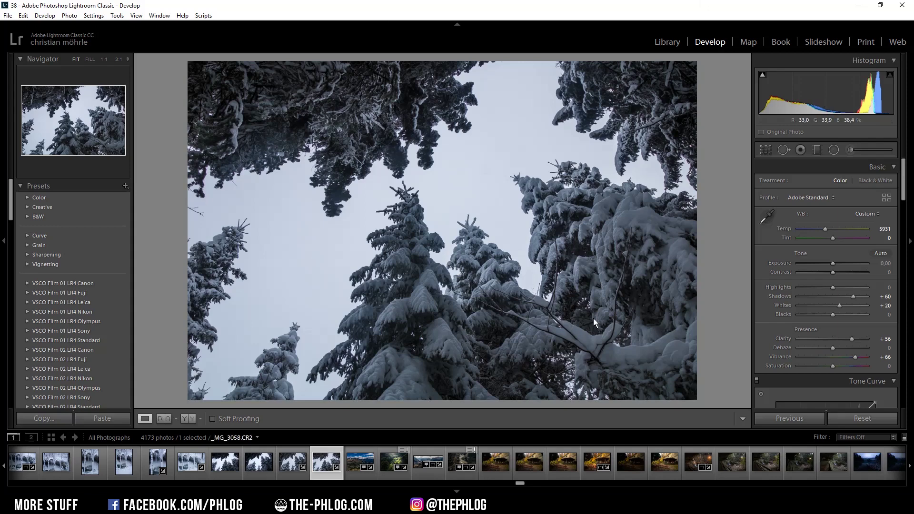
# Reset the original snowy fir photo's Develop adjustments in Lightroom Classic to show the unedited shot
pyautogui.click(853, 421)
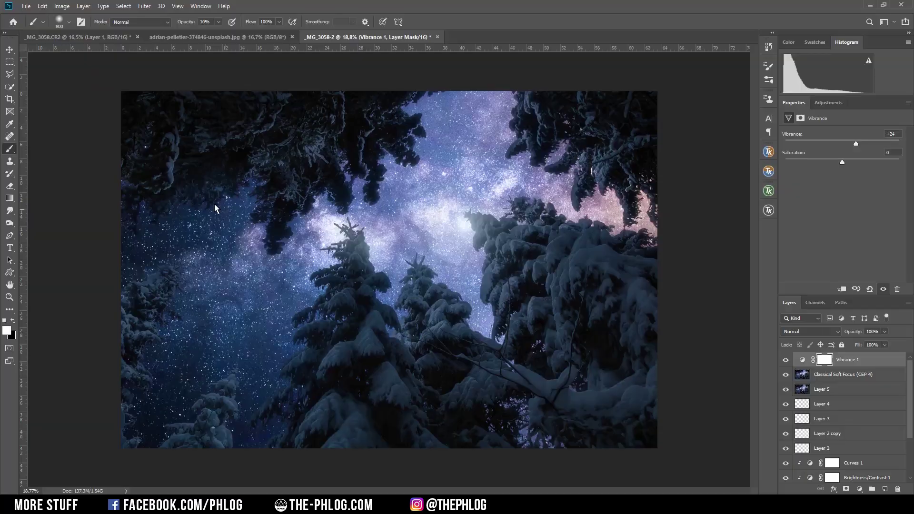
pyautogui.scroll(-5, 843, 419)
pyautogui.click(786, 417)
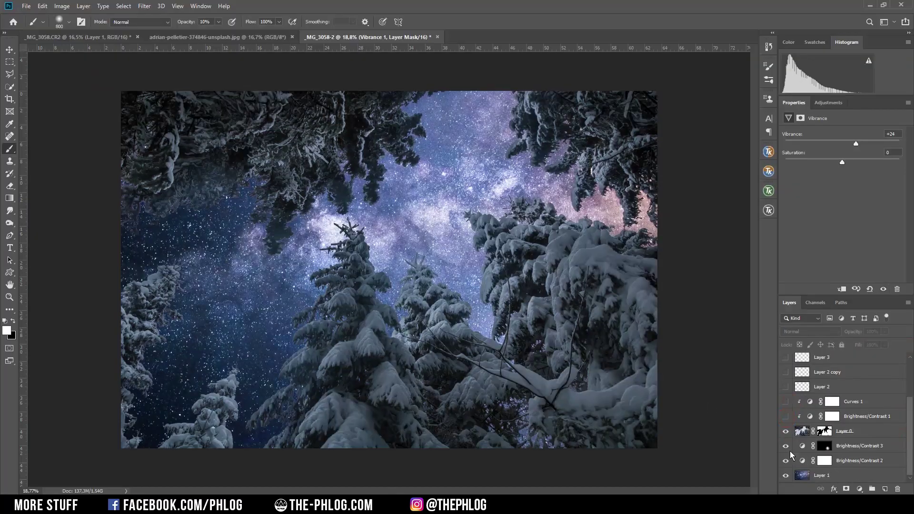
pyautogui.keyDown('alt'); pyautogui.click(786, 431); pyautogui.keyUp('alt')
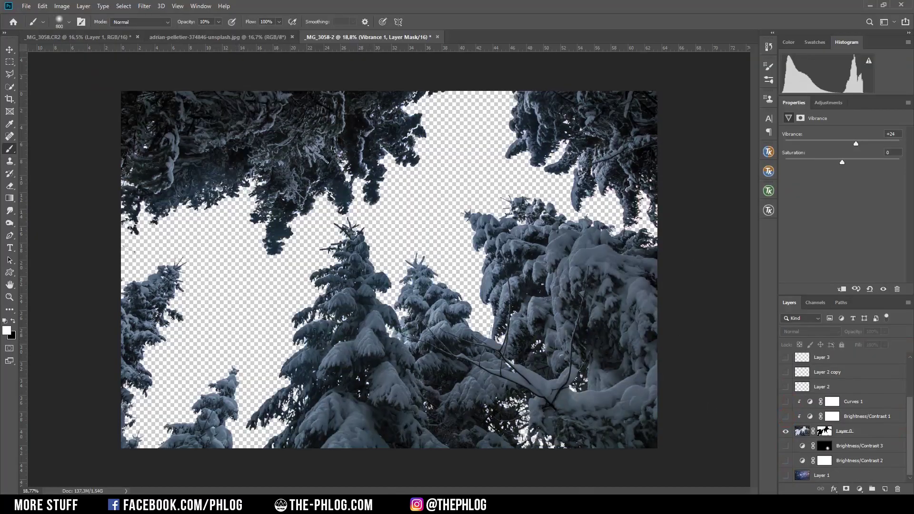
pyautogui.click(786, 479)
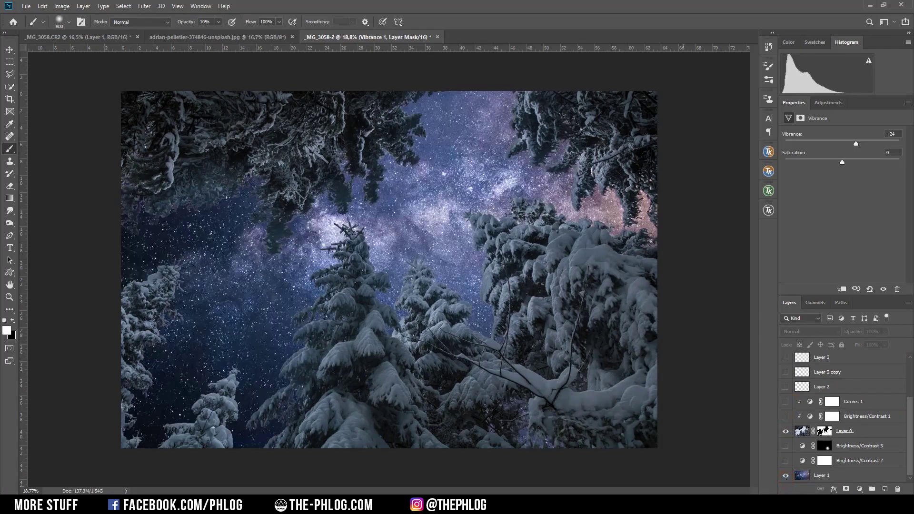
pyautogui.click(786, 417)
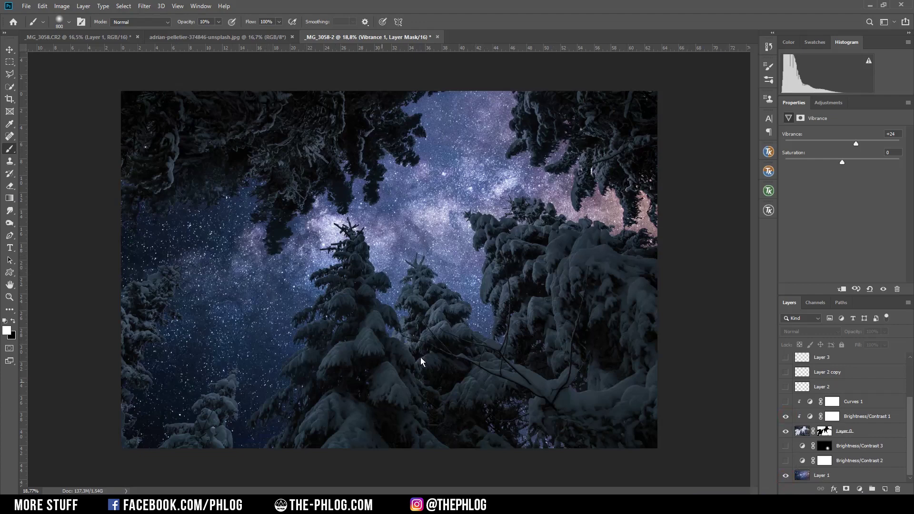
pyautogui.click(786, 402)
pyautogui.click(786, 460)
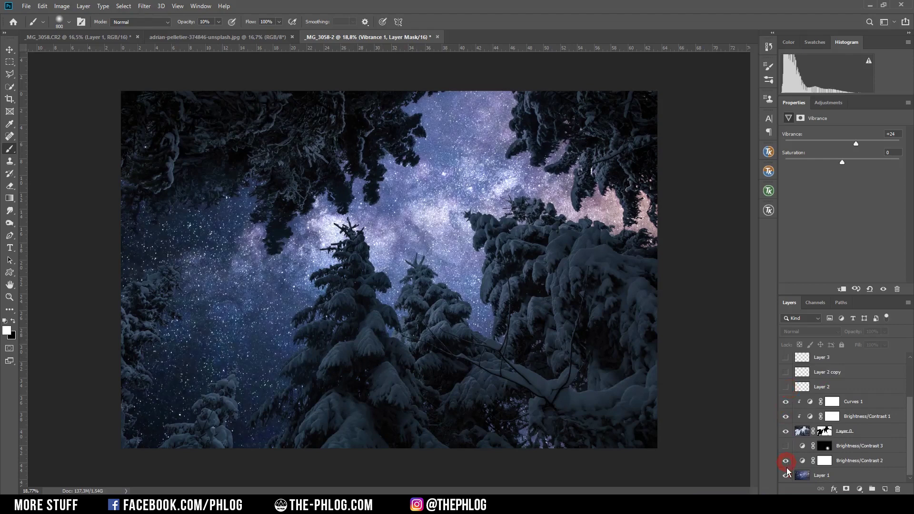
pyautogui.click(786, 446)
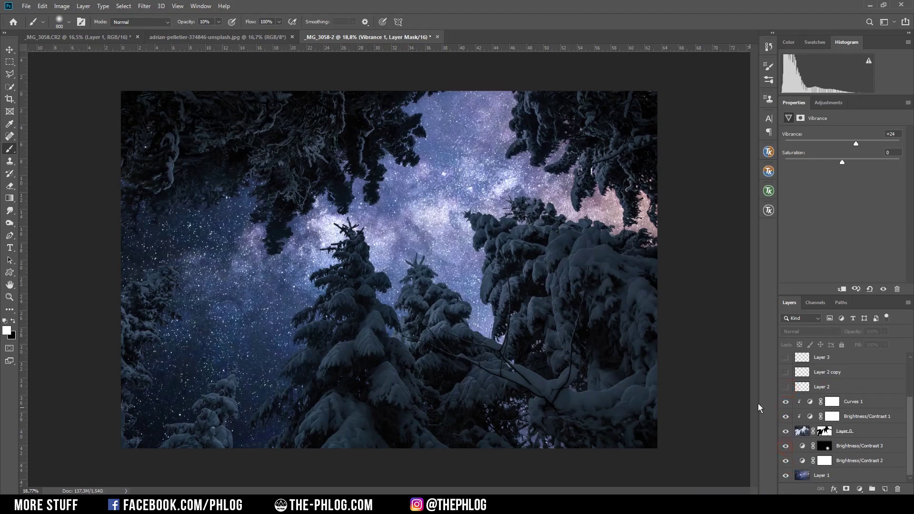
pyautogui.click(786, 387)
pyautogui.click(786, 372)
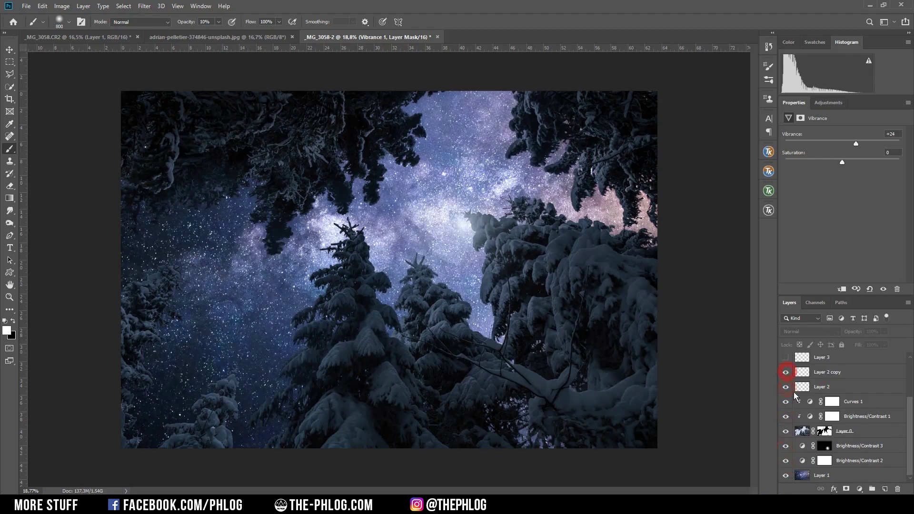
pyautogui.scroll(2, 794, 393)
pyautogui.click(786, 387)
pyautogui.click(786, 372)
pyautogui.click(786, 357)
pyautogui.scroll(2, 785, 376)
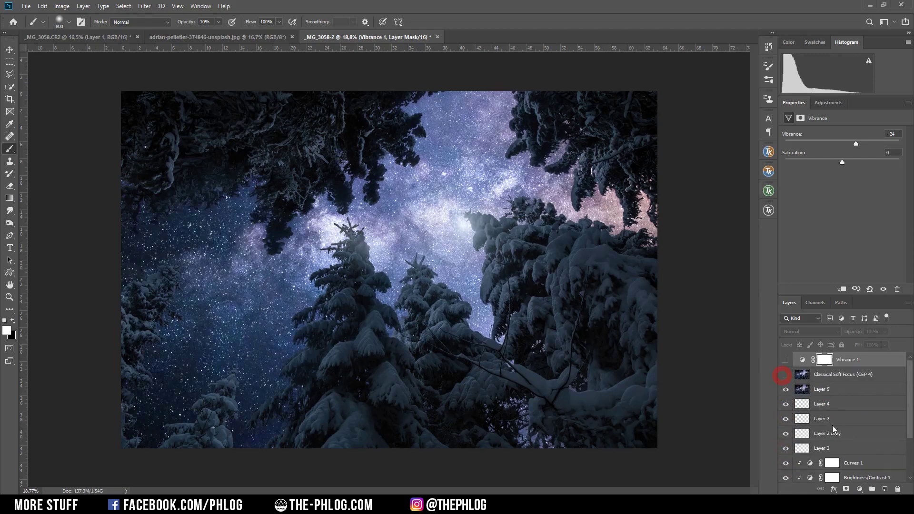
pyautogui.click(785, 375)
pyautogui.click(786, 360)
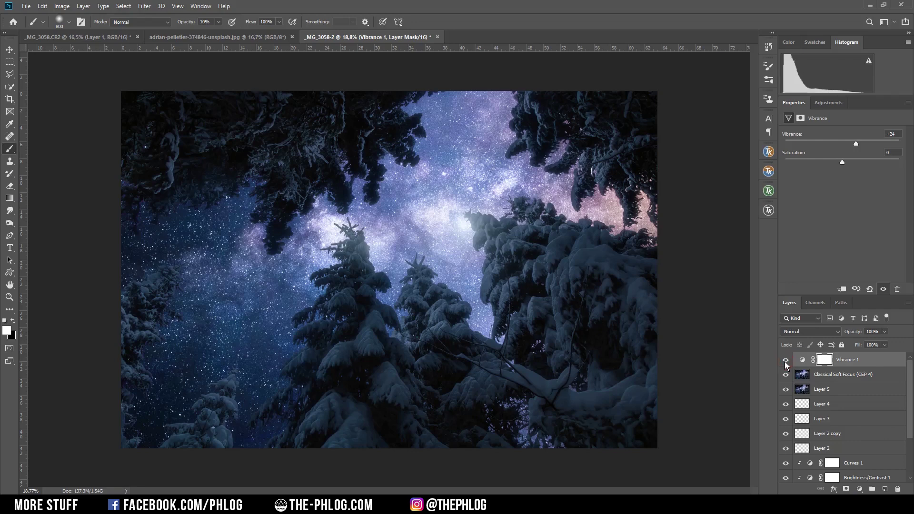